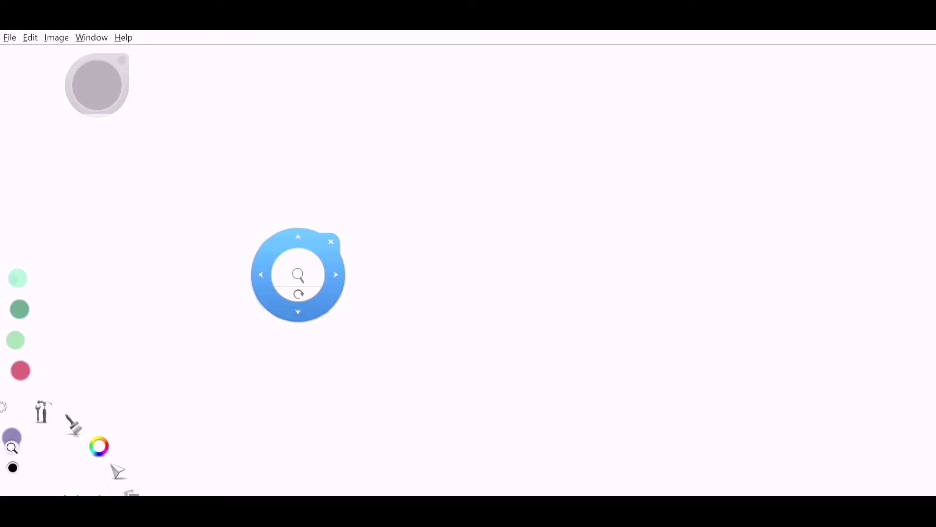
# - Draw two straight slanted black lines angled toward each other as the creature's angry upper eyelids, the near one longer
pyautogui.moveTo(290, 231); pyautogui.dragTo(594, 138)
pyautogui.click(635, 149)
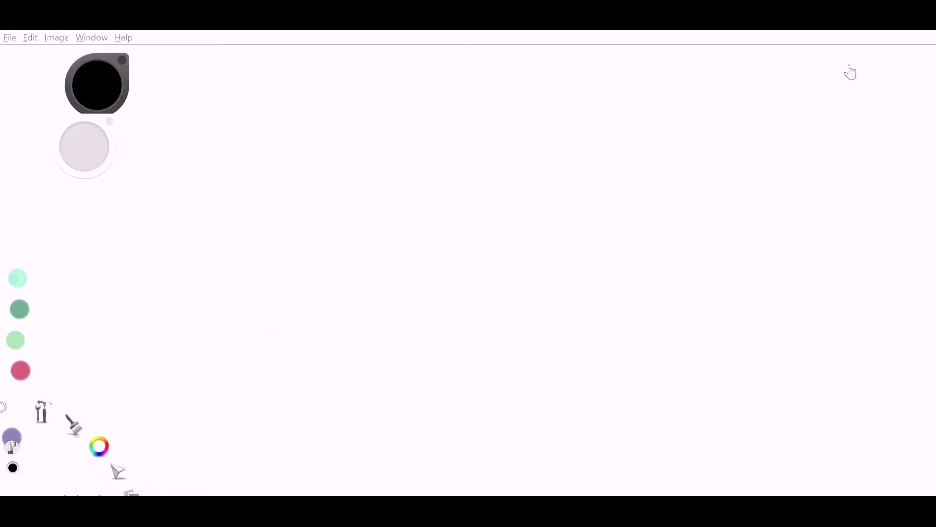
pyautogui.press('space')
pyautogui.moveTo(426, 238); pyautogui.dragTo(370, 192)
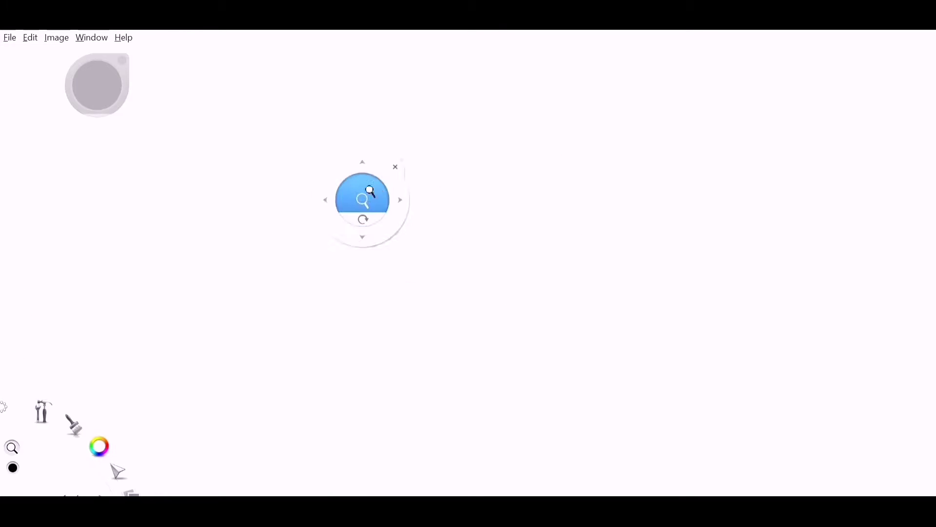
pyautogui.moveTo(349, 239); pyautogui.dragTo(633, 109)
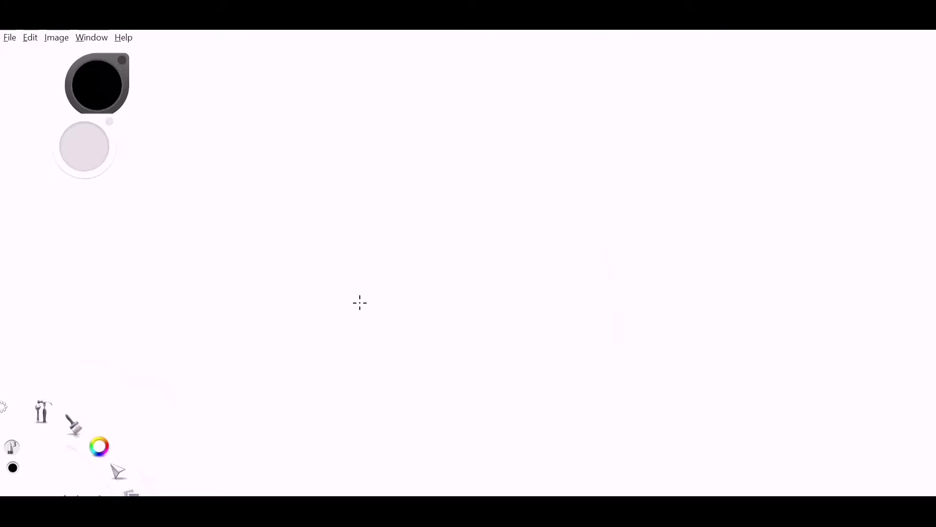
pyautogui.moveTo(360, 305); pyautogui.dragTo(351, 308)
pyautogui.moveTo(198, 174); pyautogui.dragTo(251, 290)
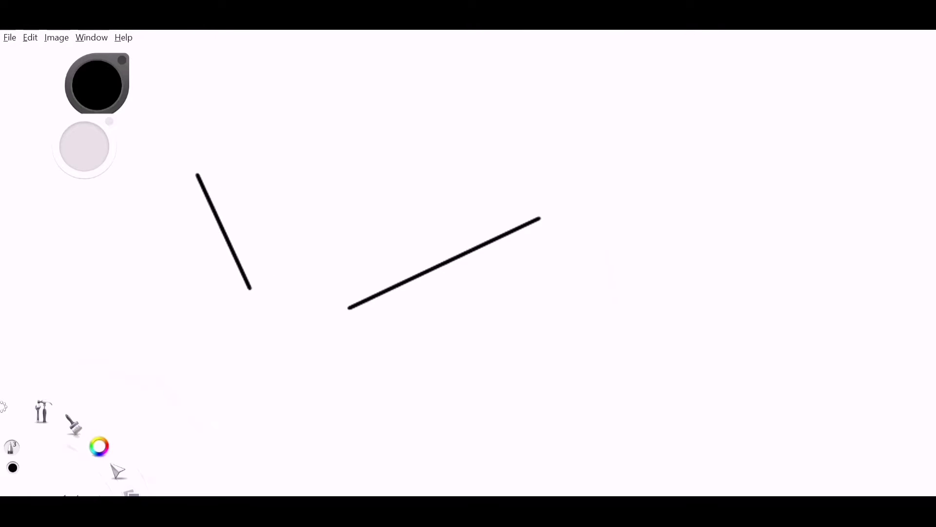
# - Draw a rounded lower outline under each slanted eyelid line to close both half-moon eyes
pyautogui.moveTo(355, 305)
pyautogui.mouseDown()
pyautogui.moveTo(372, 323)
pyautogui.moveTo(431, 338)
pyautogui.moveTo(503, 302)
pyautogui.moveTo(526, 229)
pyautogui.mouseUp()
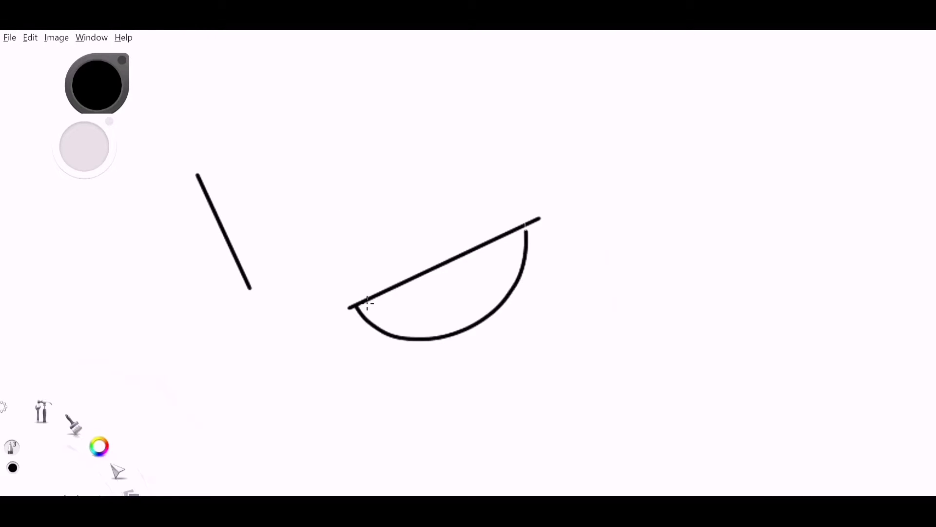
pyautogui.hotkey('ctrl', 'z')
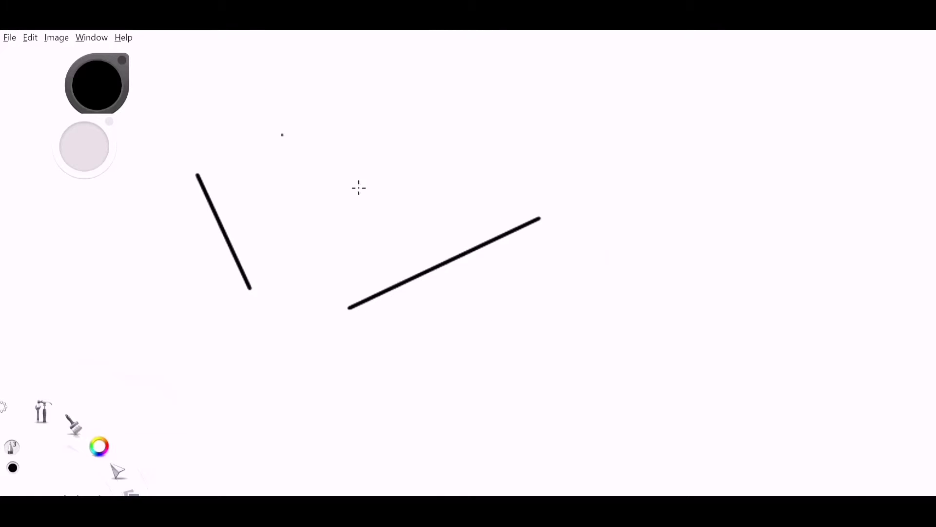
pyautogui.moveTo(360, 305)
pyautogui.mouseDown()
pyautogui.moveTo(411, 339)
pyautogui.moveTo(485, 337)
pyautogui.moveTo(529, 261)
pyautogui.moveTo(526, 225)
pyautogui.mouseUp()
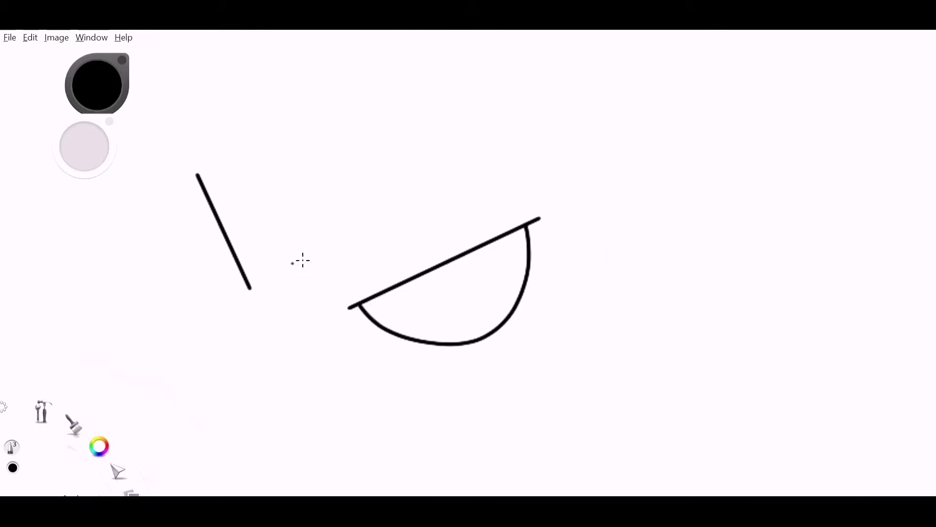
pyautogui.moveTo(227, 283)
pyautogui.mouseDown()
pyautogui.moveTo(185, 242)
pyautogui.moveTo(197, 190)
pyautogui.mouseUp()
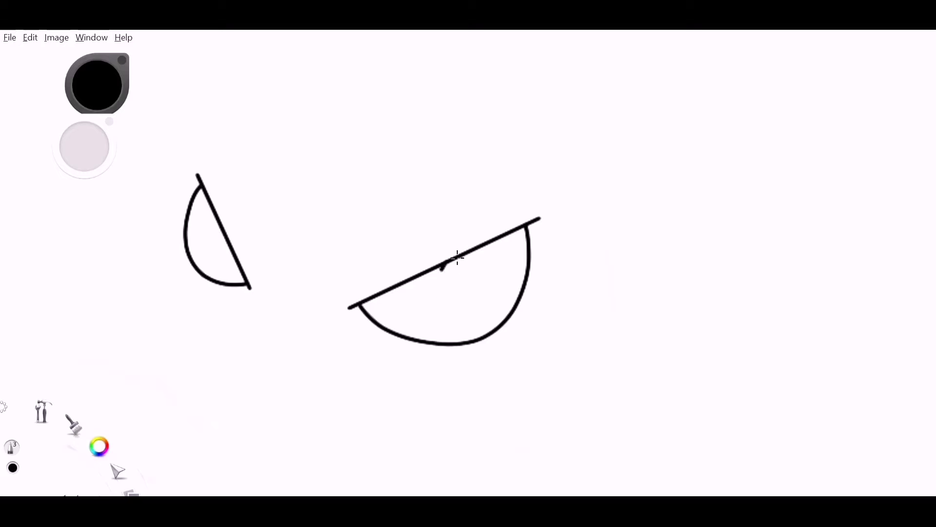
# - Draw one curved iris line inside each eye, running from the eyelid to the lower outline
pyautogui.moveTo(458, 257); pyautogui.dragTo(442, 344)
pyautogui.moveTo(201, 253); pyautogui.dragTo(230, 220)
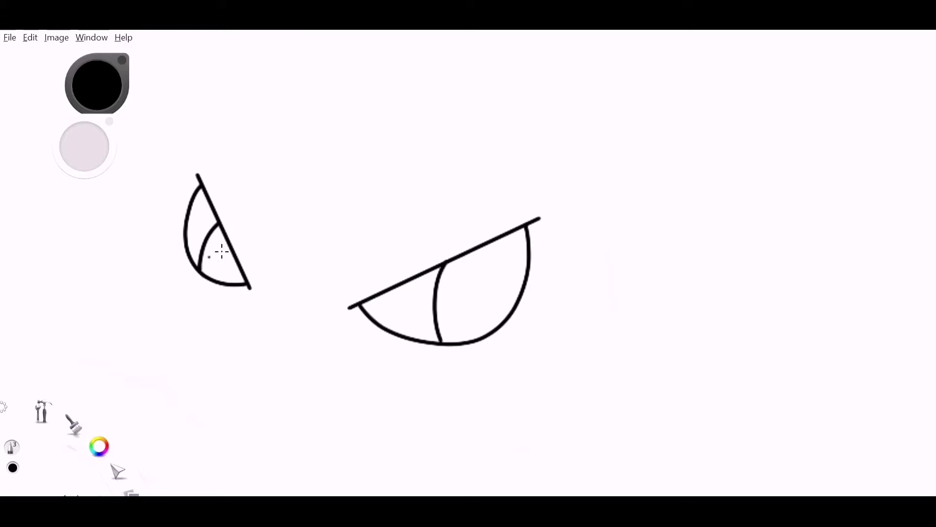
pyautogui.moveTo(225, 261); pyautogui.dragTo(219, 271)
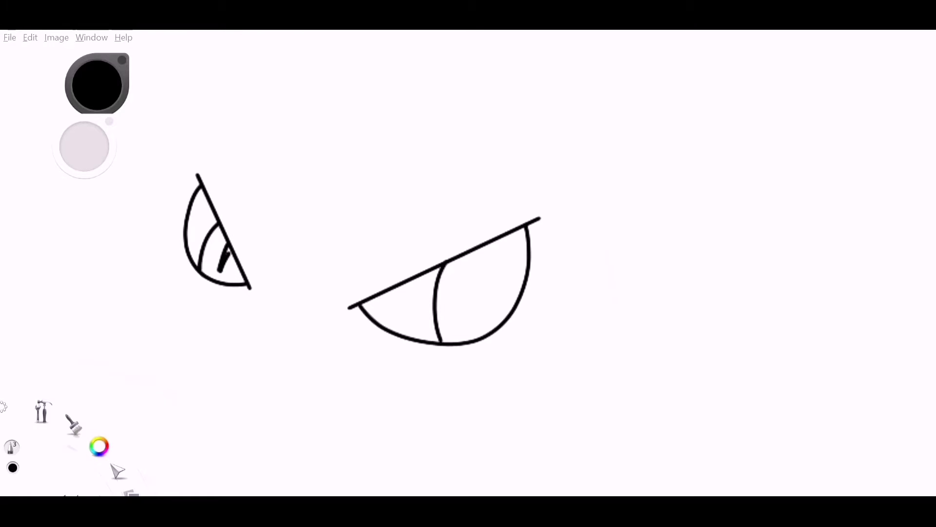
pyautogui.hotkey('ctrl', 'z')
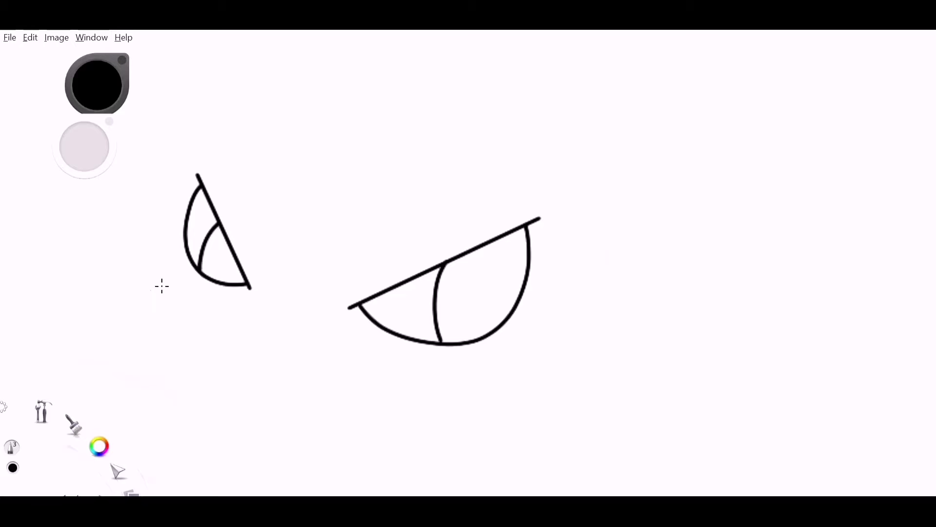
# - Draw a wide crescent-shaped grin below the eyes and divide it with four upright tooth lines
pyautogui.moveTo(155, 294)
pyautogui.mouseDown()
pyautogui.moveTo(204, 324)
pyautogui.moveTo(295, 353)
pyautogui.moveTo(408, 369)
pyautogui.moveTo(172, 327)
pyautogui.moveTo(266, 412)
pyautogui.moveTo(343, 432)
pyautogui.moveTo(486, 403)
pyautogui.moveTo(538, 365)
pyautogui.mouseUp()
pyautogui.hotkey('ctrl', 'z')
pyautogui.moveTo(271, 350); pyautogui.dragTo(263, 412)
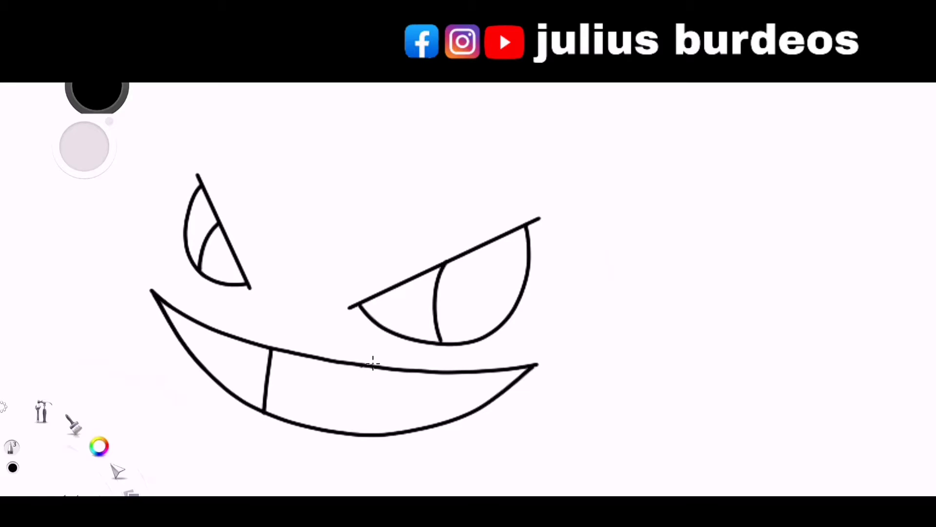
pyautogui.moveTo(364, 367); pyautogui.dragTo(357, 434)
pyautogui.moveTo(430, 373); pyautogui.dragTo(427, 415)
pyautogui.moveTo(216, 332); pyautogui.dragTo(211, 378)
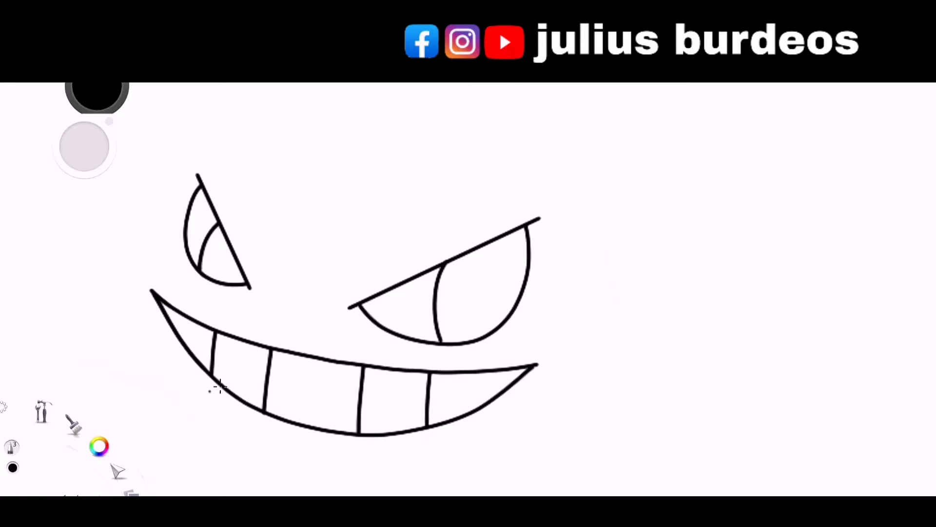
# - Draw a jagged row of three small hair spikes above the eyes, with the middle spike tallest
pyautogui.press('space')
pyautogui.moveTo(337, 192)
pyautogui.mouseDown()
pyautogui.moveTo(365, 203)
pyautogui.moveTo(379, 263)
pyautogui.moveTo(392, 214)
pyautogui.mouseUp()
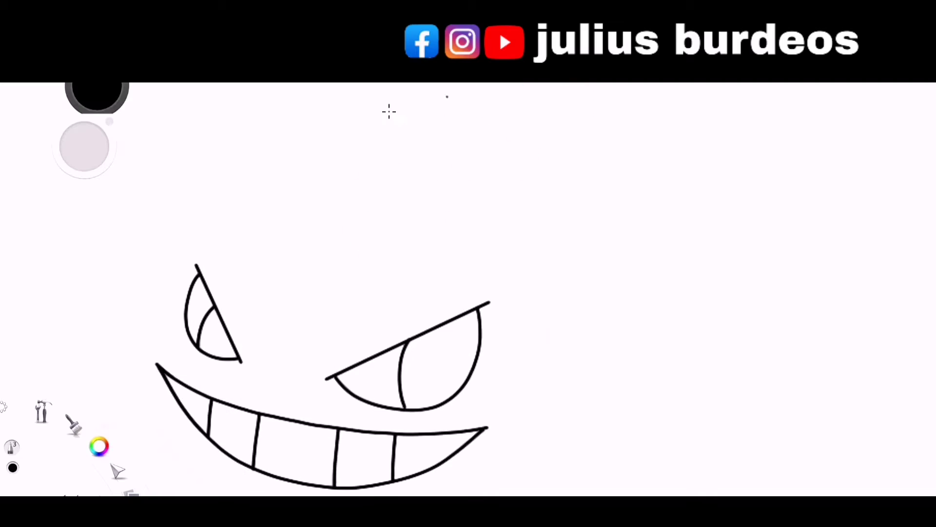
pyautogui.moveTo(326, 143)
pyautogui.mouseDown()
pyautogui.moveTo(314, 185)
pyautogui.moveTo(349, 187)
pyautogui.moveTo(388, 127)
pyautogui.moveTo(412, 197)
pyautogui.moveTo(444, 219)
pyautogui.moveTo(605, 152)
pyautogui.mouseUp()
pyautogui.hotkey('ctrl', 'z')
pyautogui.hotkey('ctrl', 'z')
pyautogui.moveTo(605, 153)
pyautogui.mouseDown()
pyautogui.moveTo(566, 249)
pyautogui.moveTo(548, 345)
pyautogui.mouseUp()
pyautogui.hotkey('ctrl', 'z')
pyautogui.hotkey('ctrl', 'z')
pyautogui.press('space')
pyautogui.moveTo(475, 85); pyautogui.dragTo(470, 116)
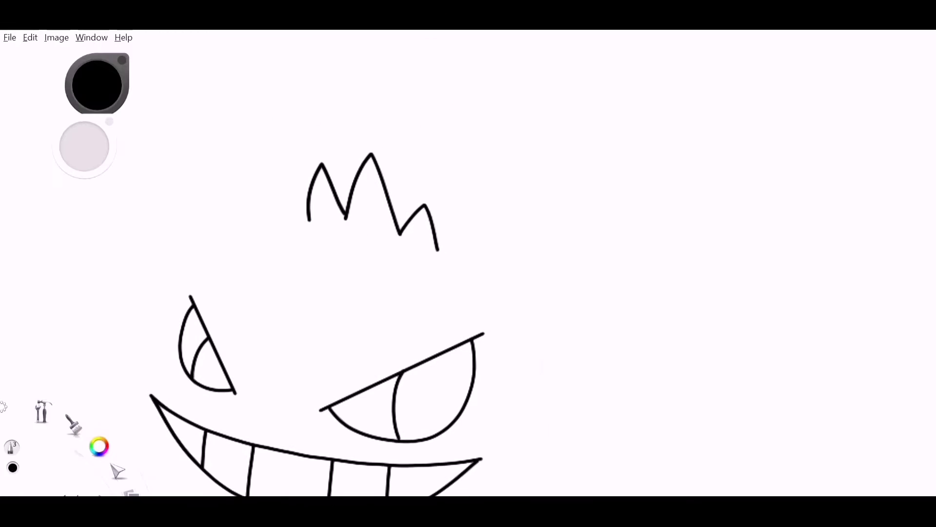
# - Draw a tall pointed ear on each side of the hair spikes, joined to the ends of the row
pyautogui.moveTo(211, 237)
pyautogui.mouseDown()
pyautogui.moveTo(221, 191)
pyautogui.moveTo(269, 100)
pyautogui.moveTo(284, 167)
pyautogui.moveTo(304, 204)
pyautogui.mouseUp()
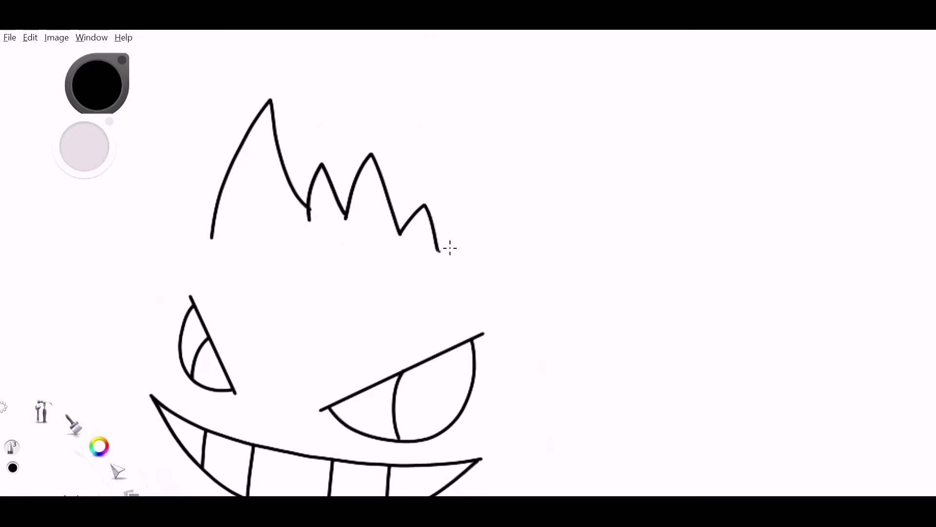
pyautogui.moveTo(439, 248); pyautogui.dragTo(564, 171)
pyautogui.hotkey('ctrl', 'z')
pyautogui.moveTo(439, 247)
pyautogui.mouseDown()
pyautogui.moveTo(574, 176)
pyautogui.moveTo(584, 199)
pyautogui.moveTo(543, 371)
pyautogui.mouseUp()
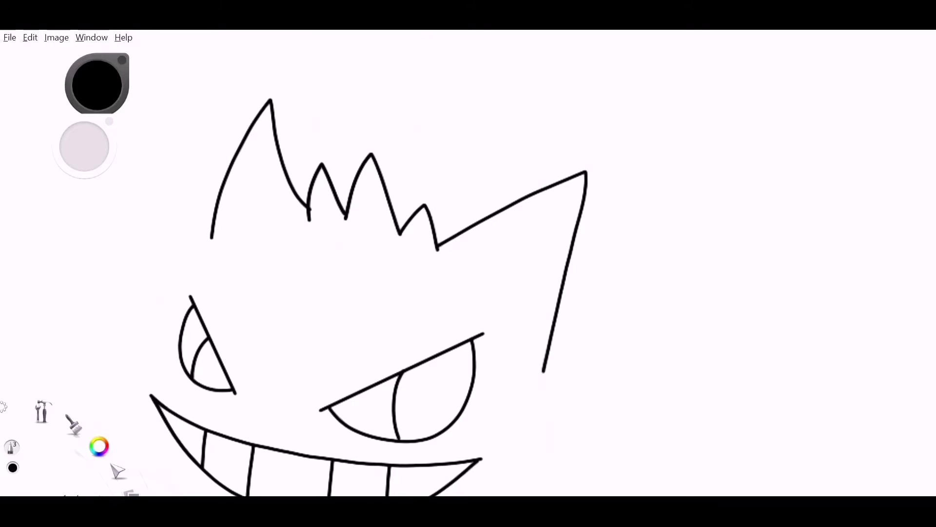
# - Outline the rounded face from the far ear down around beneath the grin, and add a short cheek curve below the near ear
pyautogui.press('space')
pyautogui.moveTo(393, 232); pyautogui.dragTo(594, 190)
pyautogui.moveTo(632, 153); pyautogui.dragTo(654, 63)
pyautogui.moveTo(292, 140)
pyautogui.mouseDown()
pyautogui.moveTo(245, 199)
pyautogui.moveTo(292, 364)
pyautogui.moveTo(466, 369)
pyautogui.mouseUp()
pyautogui.hotkey('ctrl', 'z')
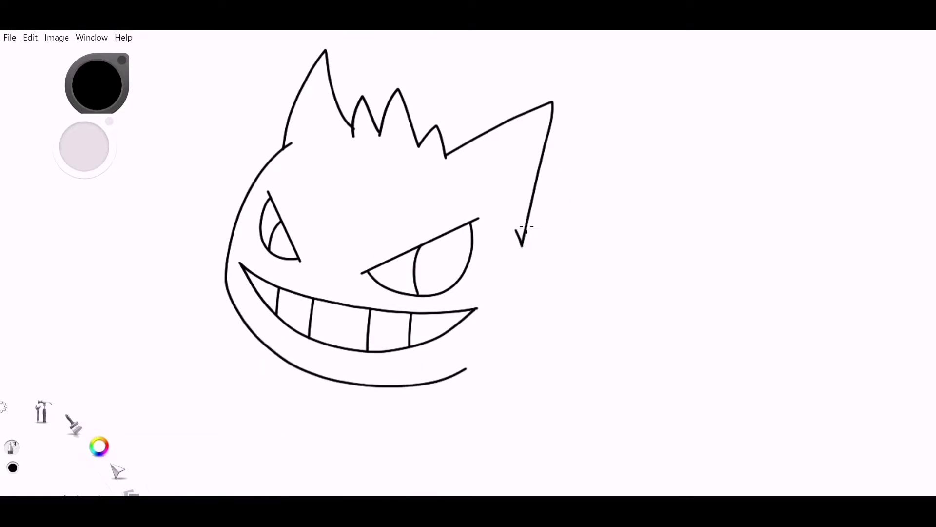
pyautogui.moveTo(522, 246); pyautogui.dragTo(522, 316)
# - Draw both outstretched arms ending in three pointed claws, plus the long belly curve below the face
pyautogui.press('space')
pyautogui.moveTo(414, 451); pyautogui.dragTo(386, 328)
pyautogui.moveTo(422, 277); pyautogui.dragTo(542, 366)
pyautogui.moveTo(496, 216); pyautogui.dragTo(550, 292)
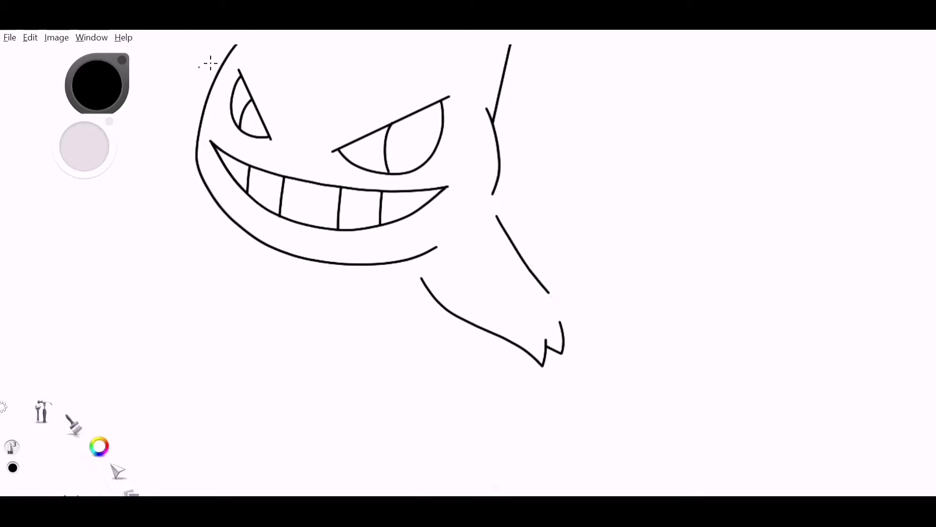
pyautogui.hotkey('ctrl', 'z')
pyautogui.moveTo(501, 216); pyautogui.dragTo(577, 335)
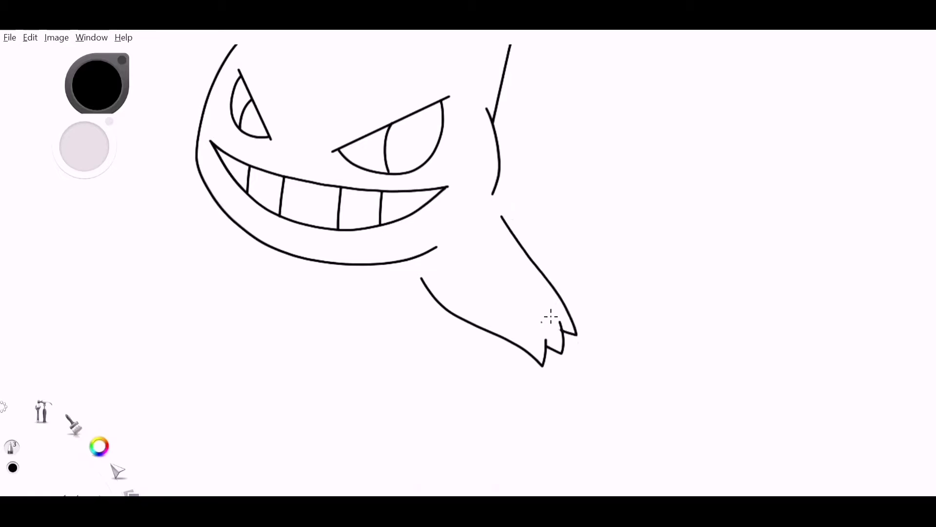
pyautogui.moveTo(203, 194)
pyautogui.mouseDown()
pyautogui.moveTo(158, 197)
pyautogui.moveTo(244, 274)
pyautogui.moveTo(364, 433)
pyautogui.moveTo(403, 444)
pyautogui.mouseUp()
# - Draw the thick front leg beneath the near arm, with two curved sides and three pointed toenails joined along the foot
pyautogui.press('space')
pyautogui.moveTo(439, 227)
pyautogui.mouseDown()
pyautogui.moveTo(428, 114)
pyautogui.moveTo(461, 169)
pyautogui.mouseUp()
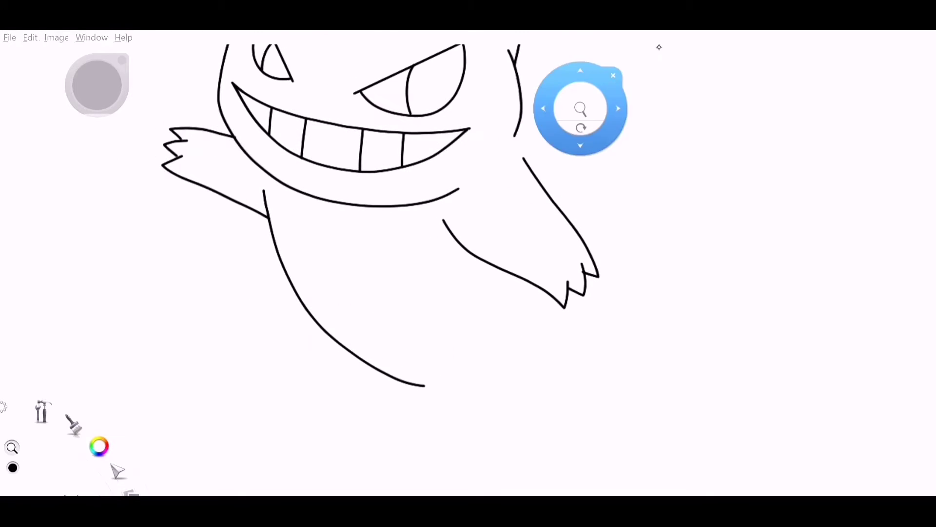
pyautogui.moveTo(455, 264)
pyautogui.mouseDown()
pyautogui.moveTo(441, 276)
pyautogui.moveTo(430, 407)
pyautogui.moveTo(438, 426)
pyautogui.moveTo(424, 335)
pyautogui.moveTo(440, 434)
pyautogui.mouseUp()
pyautogui.hotkey('ctrl', 'z')
pyautogui.moveTo(541, 313); pyautogui.dragTo(519, 432)
pyautogui.scroll(2, 465, 338)
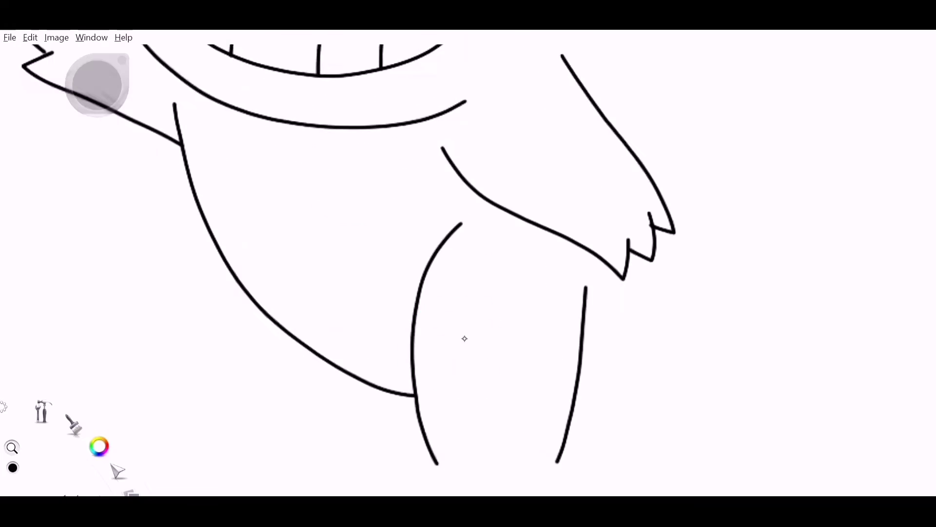
pyautogui.moveTo(465, 338); pyautogui.dragTo(476, 314)
pyautogui.moveTo(464, 224); pyautogui.dragTo(429, 113)
pyautogui.moveTo(336, 295); pyautogui.dragTo(362, 329)
pyautogui.moveTo(426, 414)
pyautogui.mouseDown()
pyautogui.moveTo(435, 403)
pyautogui.moveTo(460, 411)
pyautogui.moveTo(430, 445)
pyautogui.moveTo(460, 414)
pyautogui.moveTo(520, 436)
pyautogui.moveTo(526, 424)
pyautogui.mouseUp()
pyautogui.moveTo(483, 423)
pyautogui.mouseDown()
pyautogui.moveTo(505, 398)
pyautogui.moveTo(541, 426)
pyautogui.moveTo(580, 412)
pyautogui.moveTo(580, 441)
pyautogui.mouseUp()
# - Draw the shorter far leg below the belly curve, with three pointed toenails joined by short foot lines
pyautogui.moveTo(340, 312); pyautogui.dragTo(329, 368)
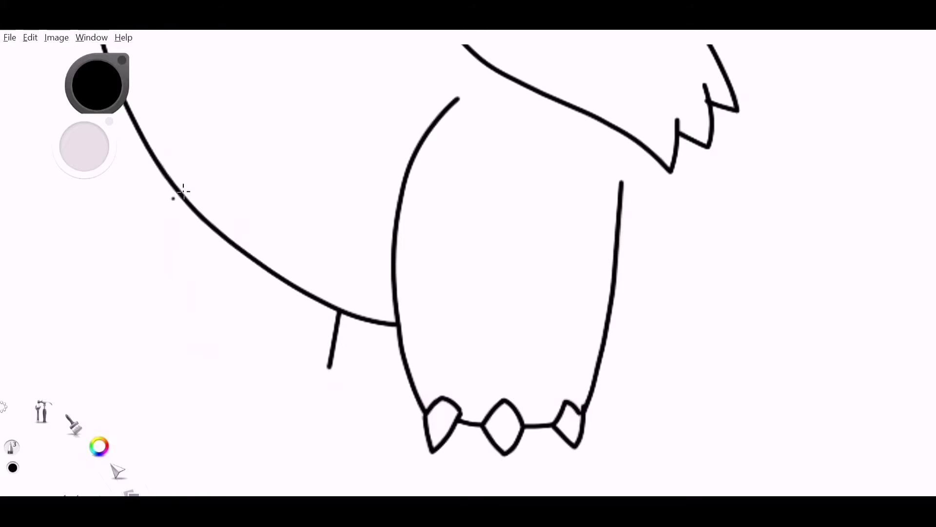
pyautogui.moveTo(163, 178)
pyautogui.mouseDown()
pyautogui.moveTo(190, 359)
pyautogui.moveTo(222, 361)
pyautogui.moveTo(191, 358)
pyautogui.moveTo(246, 378)
pyautogui.moveTo(312, 379)
pyautogui.moveTo(340, 399)
pyautogui.moveTo(305, 369)
pyautogui.moveTo(320, 362)
pyautogui.moveTo(342, 389)
pyautogui.moveTo(317, 363)
pyautogui.moveTo(331, 396)
pyautogui.mouseUp()
pyautogui.hotkey('ctrl', 'z')
pyautogui.hotkey('ctrl', 'z')
pyautogui.hotkey('ctrl', 'z')
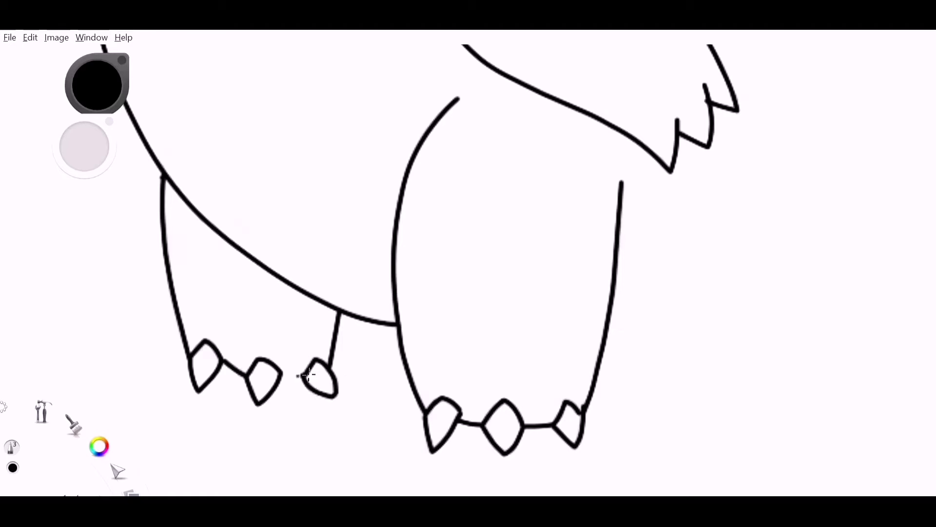
pyautogui.moveTo(282, 376); pyautogui.dragTo(302, 380)
pyautogui.moveTo(240, 359)
pyautogui.mouseDown()
pyautogui.moveTo(229, 366)
pyautogui.moveTo(249, 375)
pyautogui.mouseUp()
# - Draw the back outline behind the near arm and a short rear body curve behind the front leg
pyautogui.press('space')
pyautogui.moveTo(313, 227); pyautogui.dragTo(258, 307)
pyautogui.moveTo(446, 64); pyautogui.dragTo(449, 171)
pyautogui.moveTo(393, 315); pyautogui.dragTo(453, 232)
pyautogui.moveTo(434, 128); pyautogui.dragTo(492, 261)
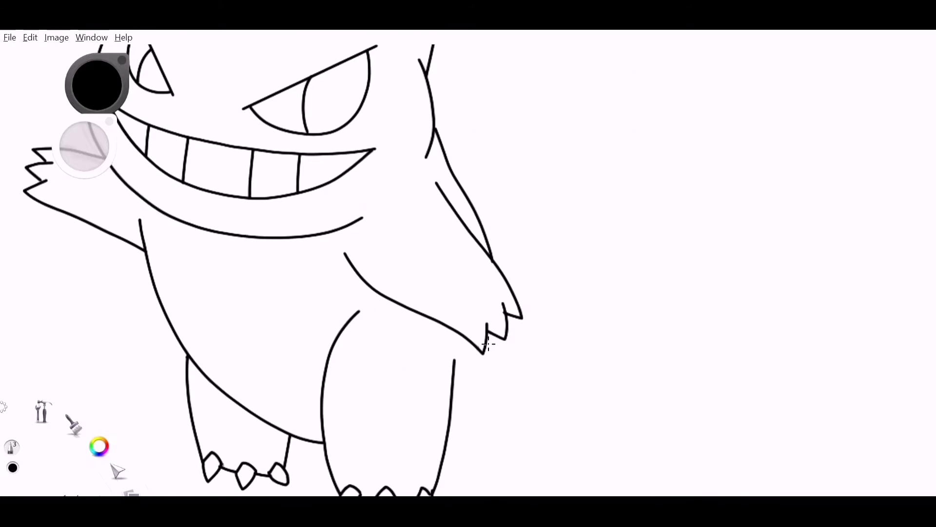
pyautogui.moveTo(477, 347); pyautogui.dragTo(454, 422)
# - Draw long curved bands sweeping out from behind the near ear and the lower back, with their pointed ends meeting
pyautogui.press('space')
pyautogui.moveTo(457, 56)
pyautogui.mouseDown()
pyautogui.moveTo(433, 213)
pyautogui.moveTo(454, 256)
pyautogui.mouseUp()
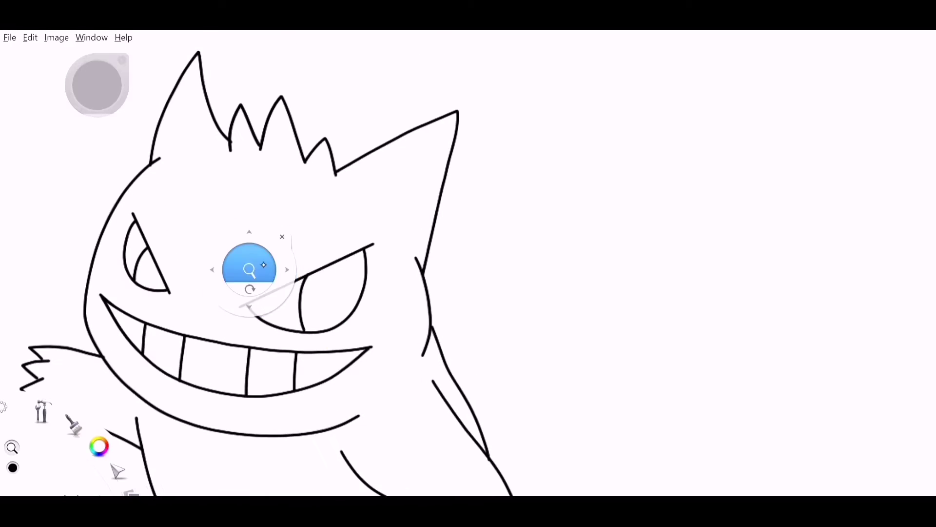
pyautogui.moveTo(249, 268); pyautogui.dragTo(106, 159)
pyautogui.moveTo(282, 210); pyautogui.dragTo(289, 196)
pyautogui.moveTo(368, 209)
pyautogui.mouseDown()
pyautogui.moveTo(415, 183)
pyautogui.moveTo(543, 209)
pyautogui.moveTo(456, 372)
pyautogui.moveTo(404, 389)
pyautogui.mouseUp()
pyautogui.moveTo(294, 181)
pyautogui.mouseDown()
pyautogui.moveTo(388, 123)
pyautogui.moveTo(536, 191)
pyautogui.moveTo(539, 285)
pyautogui.moveTo(419, 455)
pyautogui.mouseUp()
# - Add a thin brow crease beside each eye and three thin-outlined rounded patches on the forehead
pyautogui.press('space')
pyautogui.moveTo(206, 244); pyautogui.dragTo(361, 247)
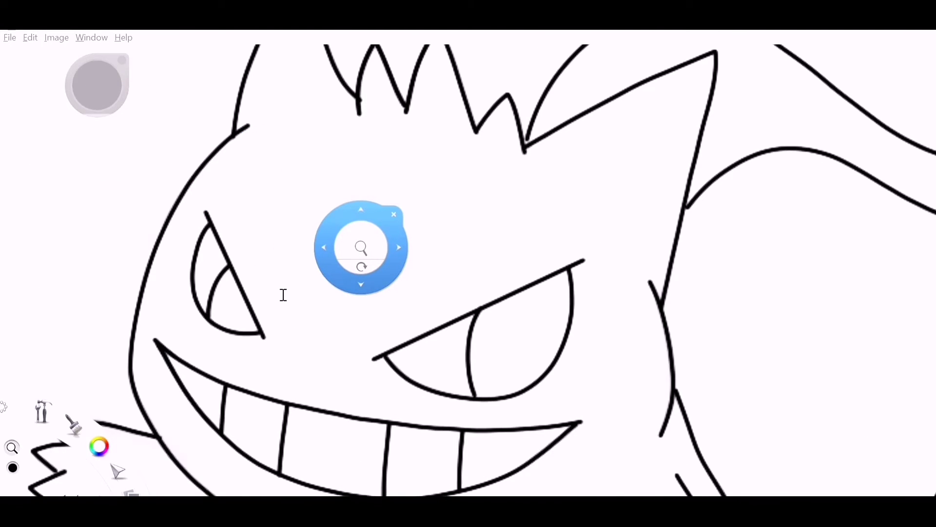
pyautogui.moveTo(336, 137); pyautogui.dragTo(338, 139)
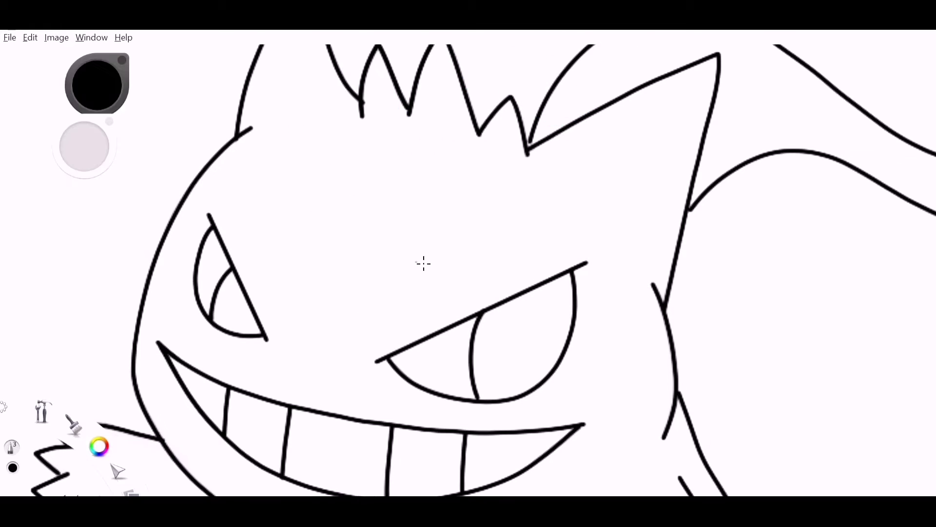
pyautogui.moveTo(387, 330); pyautogui.dragTo(469, 264)
pyautogui.moveTo(254, 243); pyautogui.dragTo(275, 322)
pyautogui.moveTo(329, 155)
pyautogui.mouseDown()
pyautogui.moveTo(356, 211)
pyautogui.moveTo(466, 151)
pyautogui.moveTo(328, 152)
pyautogui.mouseUp()
pyautogui.moveTo(277, 203); pyautogui.dragTo(283, 255)
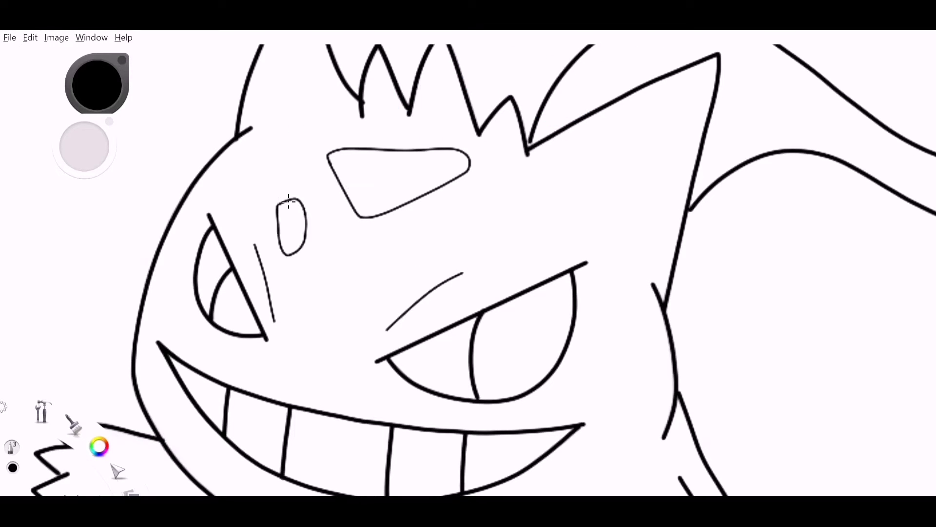
pyautogui.moveTo(322, 281)
pyautogui.mouseDown()
pyautogui.moveTo(373, 298)
pyautogui.moveTo(331, 279)
pyautogui.mouseUp()
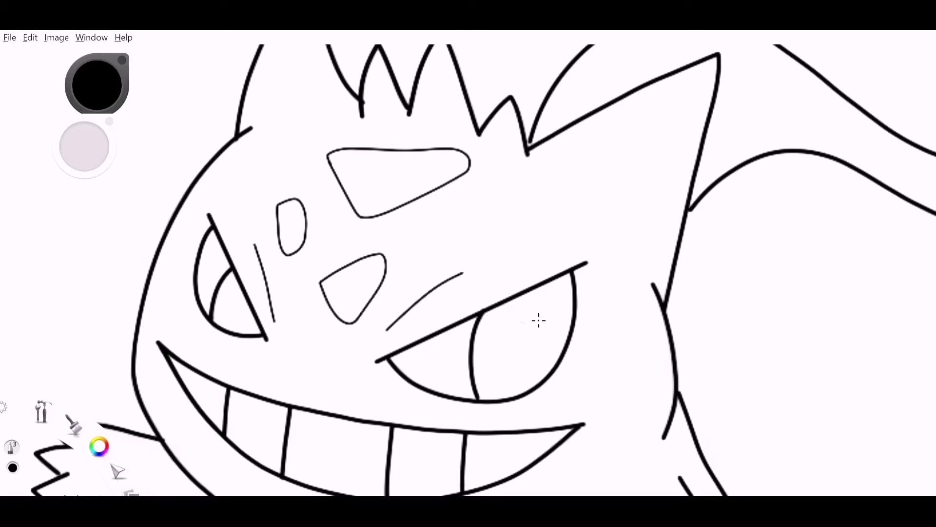
# - Draw a small thin oval pupil inside the iris of each eye
pyautogui.moveTo(527, 322); pyautogui.dragTo(539, 342)
pyautogui.moveTo(240, 311)
pyautogui.mouseDown()
pyautogui.moveTo(249, 301)
pyautogui.moveTo(239, 303)
pyautogui.mouseUp()
pyautogui.hotkey('ctrl', 'z')
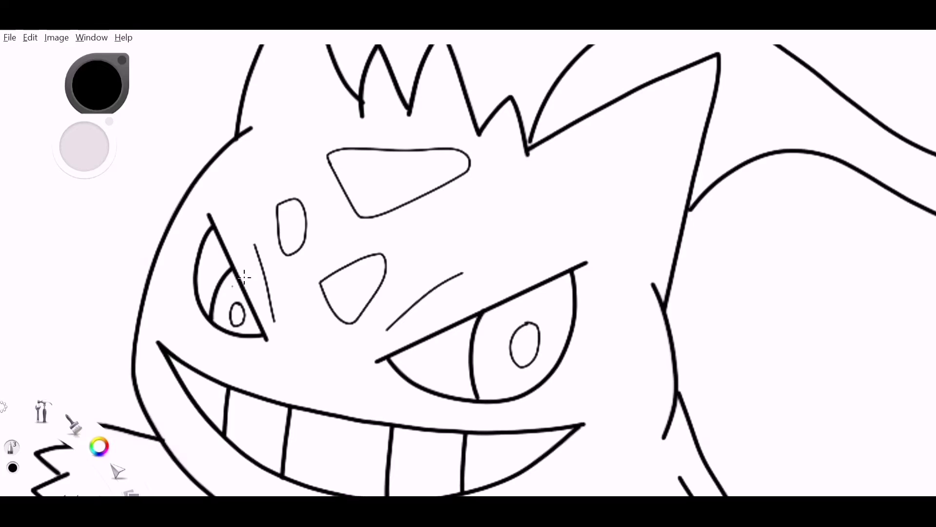
# - Fill the creature's face, arms, body and legs with the light purple swatch colour
pyautogui.press('space')
pyautogui.moveTo(317, 187); pyautogui.dragTo(321, 180)
pyautogui.moveTo(489, 288); pyautogui.dragTo(492, 274)
pyautogui.moveTo(301, 247); pyautogui.dragTo(342, 252)
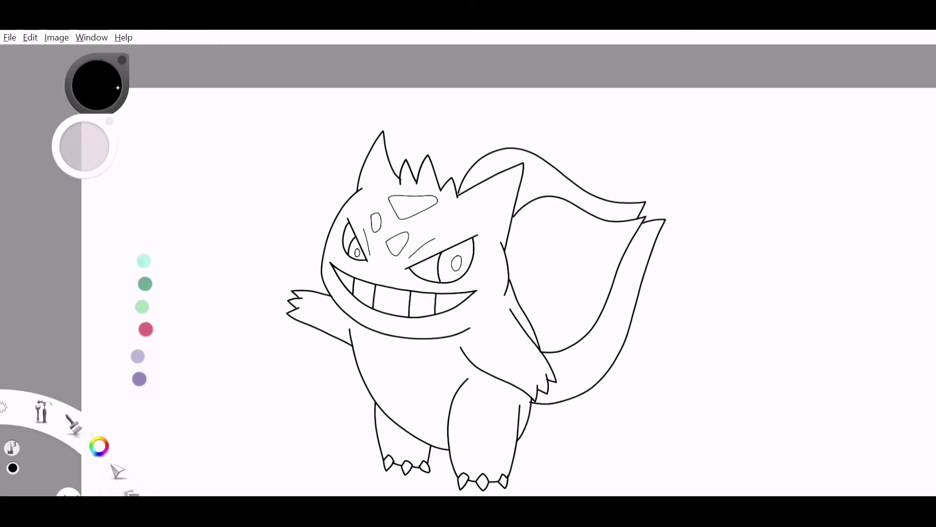
pyautogui.click(117, 87)
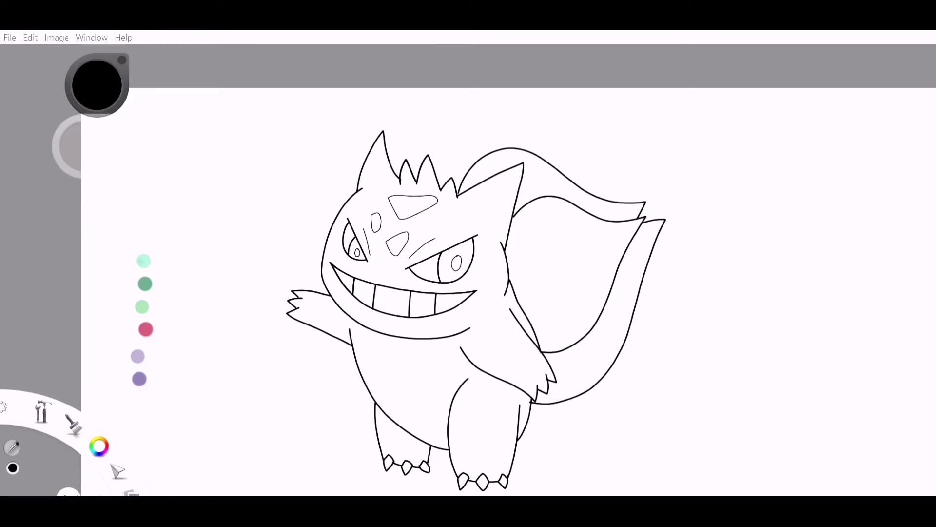
pyautogui.click(138, 356)
pyautogui.click(428, 352)
pyautogui.click(405, 432)
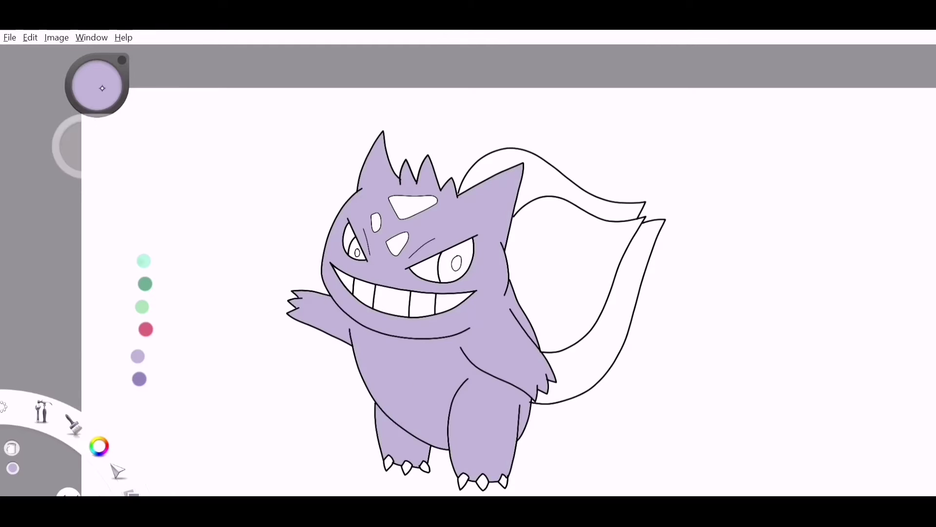
# - Fill the three forehead patches with the darker purple swatch colour
pyautogui.click(101, 88)
pyautogui.click(140, 379)
pyautogui.click(398, 242)
pyautogui.click(375, 222)
pyautogui.click(412, 205)
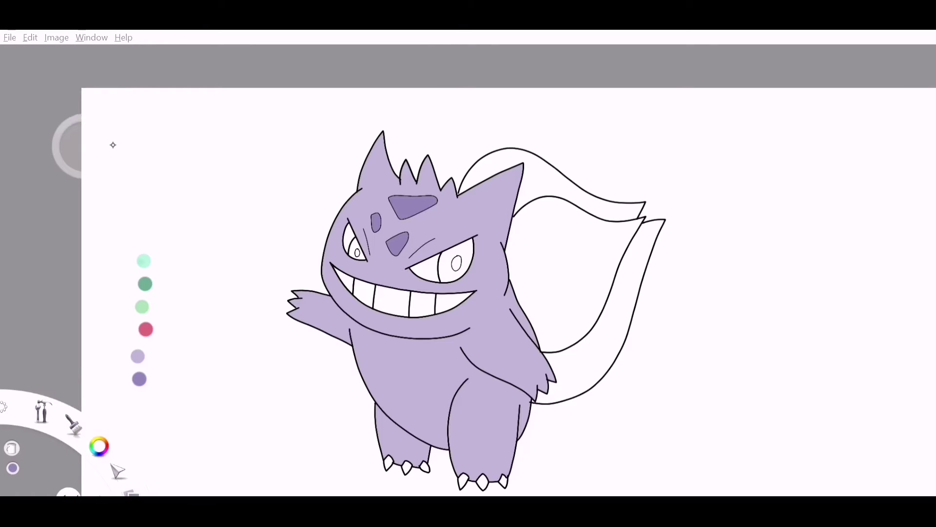
# - Fill the bulb's central section and its outer petal with the light green swatch colour
pyautogui.click(142, 307)
pyautogui.click(565, 238)
pyautogui.click(563, 176)
pyautogui.hotkey('ctrl', 'z')
pyautogui.click(631, 301)
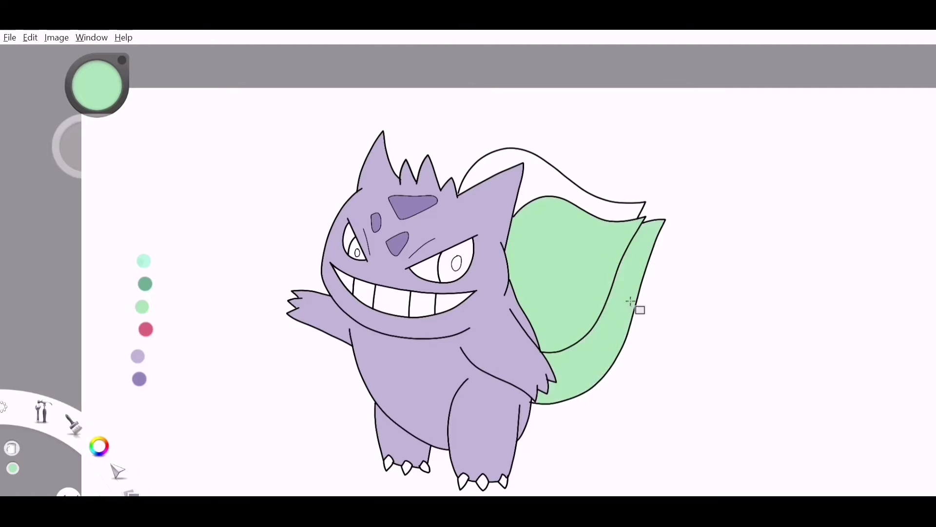
# - Close the gap in the upper petal's outline beside the hair spikes and fill the petal with light green
pyautogui.press('space')
pyautogui.moveTo(596, 207); pyautogui.dragTo(577, 196)
pyautogui.click(121, 60)
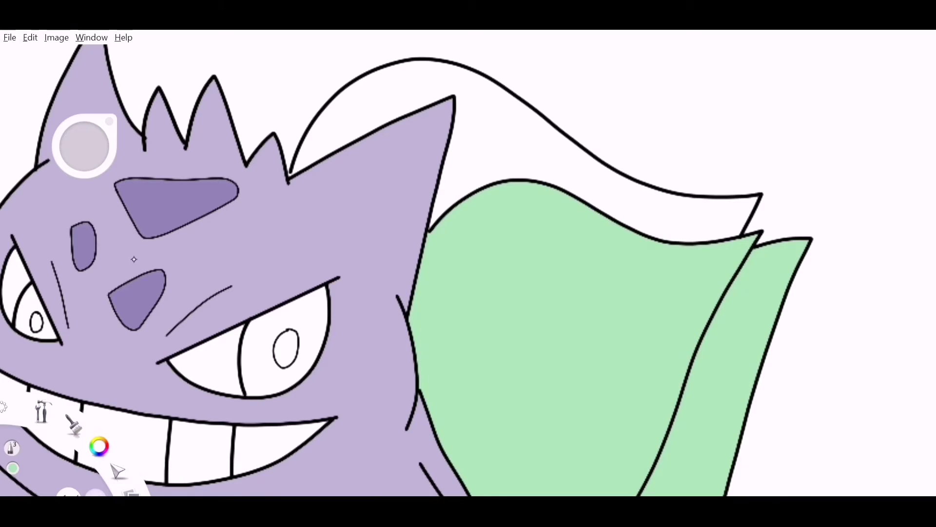
pyautogui.keyDown('alt'); pyautogui.click(137, 264); pyautogui.keyUp('alt')
pyautogui.moveTo(294, 152); pyautogui.dragTo(289, 176)
pyautogui.click(478, 98)
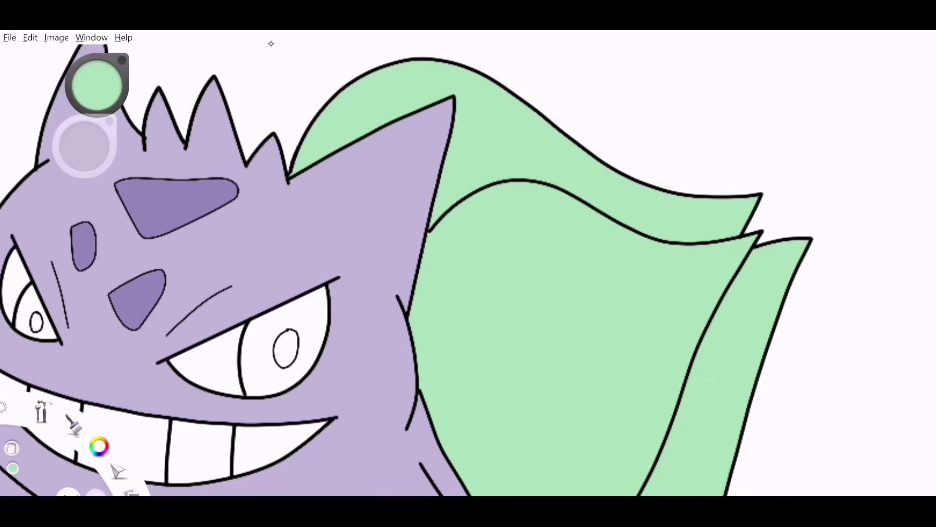
# - Fill the irises of both eyes with the red swatch colour, leaving the pupils white
pyautogui.scroll(-4, 332, 187)
pyautogui.scroll(2, 332, 187)
pyautogui.moveTo(69, 202); pyautogui.dragTo(232, 215)
pyautogui.click(122, 60)
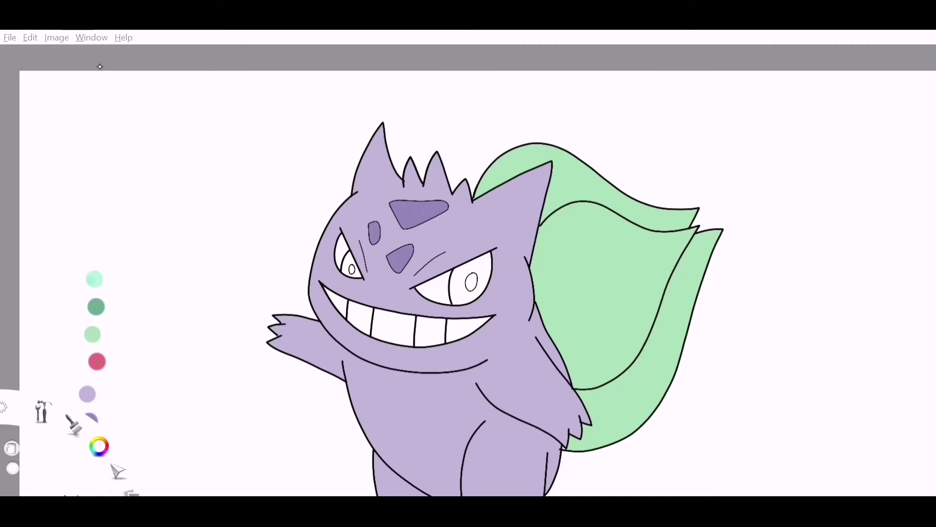
pyautogui.press('i')
pyautogui.keyDown('alt'); pyautogui.click(97, 361); pyautogui.keyUp('alt')
pyautogui.click(351, 260)
pyautogui.click(483, 263)
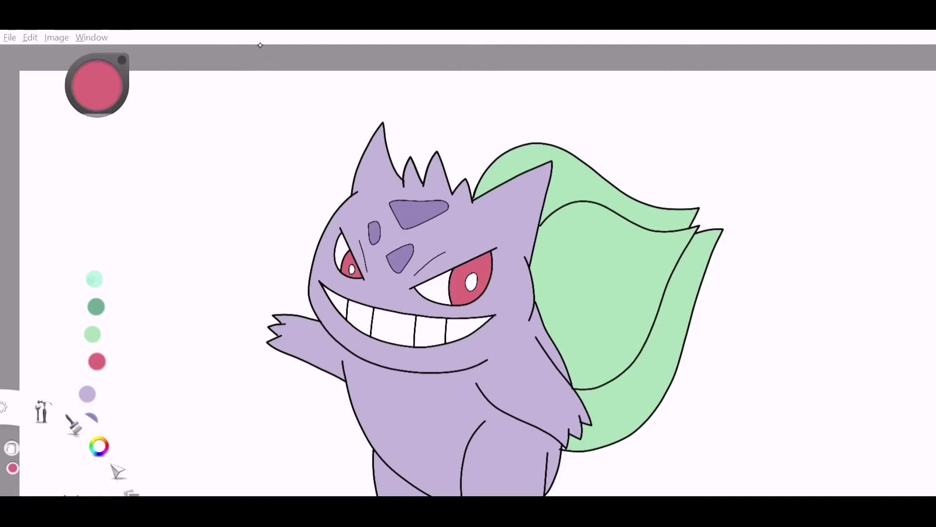
# - Select the green bulb areas, shade their lower and outer edges with the dark green swatch colour, and blend the shading smoothly
pyautogui.press('space')
pyautogui.moveTo(319, 209); pyautogui.dragTo(296, 166)
pyautogui.moveTo(353, 260)
pyautogui.mouseDown()
pyautogui.moveTo(358, 247)
pyautogui.moveTo(354, 255)
pyautogui.mouseUp()
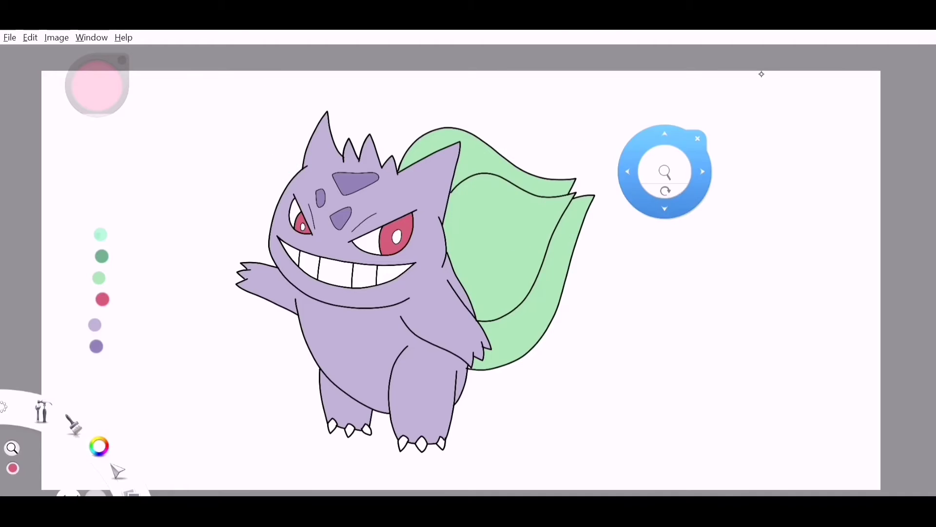
pyautogui.press('space')
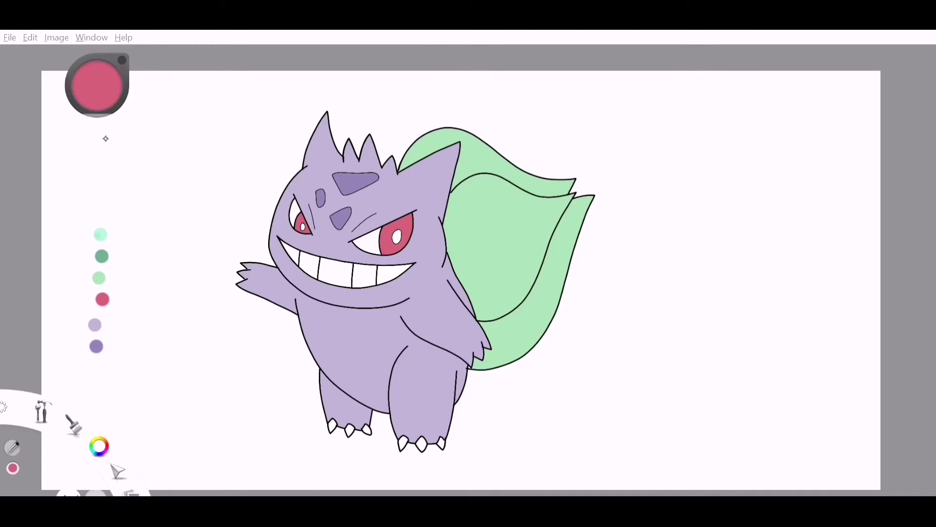
pyautogui.keyDown('alt'); pyautogui.click(106, 138); pyautogui.keyUp('alt')
pyautogui.keyDown('alt'); pyautogui.click(102, 256); pyautogui.keyUp('alt')
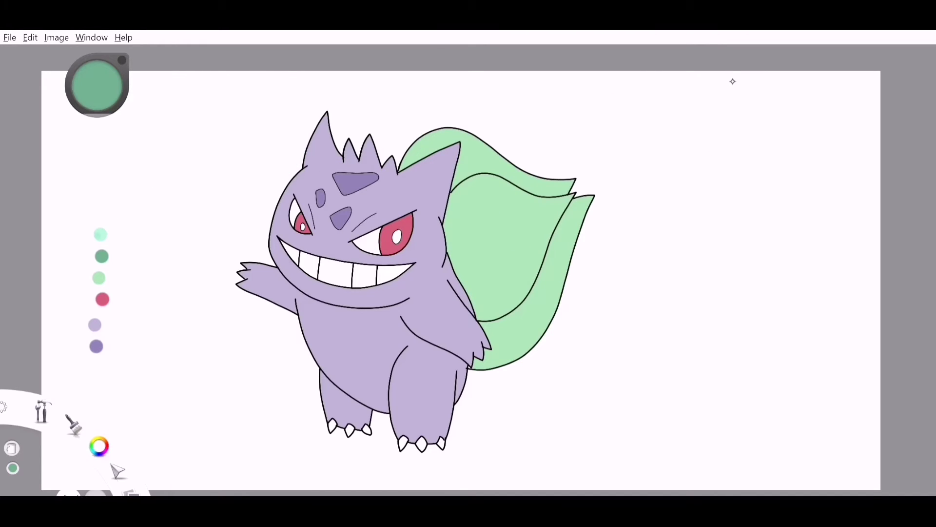
pyautogui.click(546, 306)
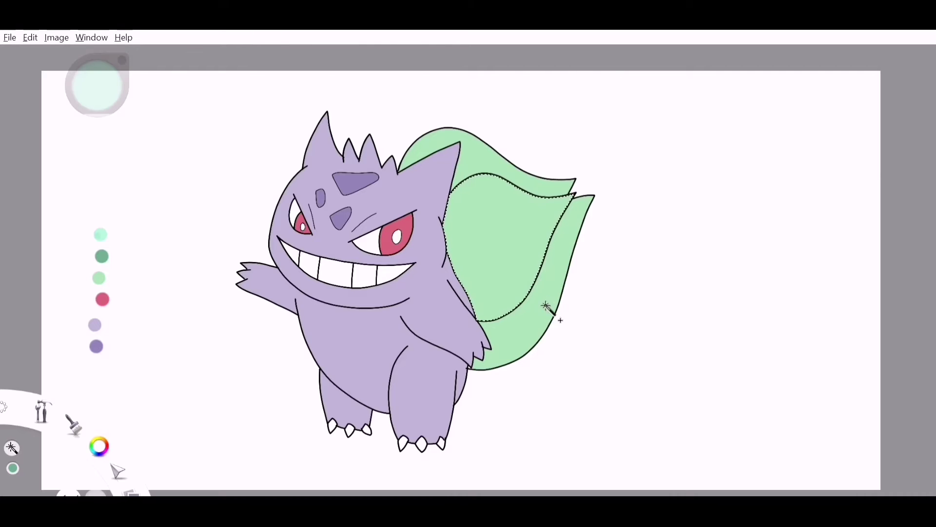
pyautogui.click(41, 194)
pyautogui.moveTo(469, 268); pyautogui.dragTo(480, 266)
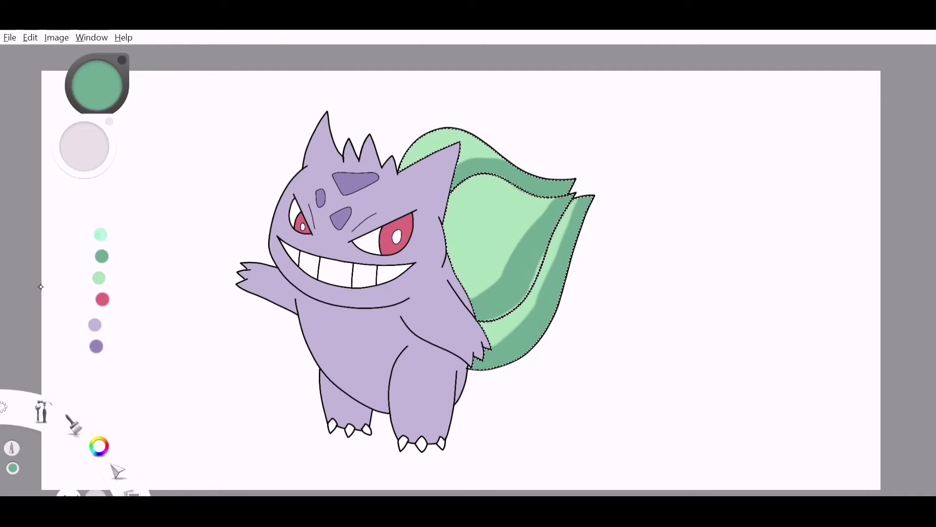
pyautogui.press('e')
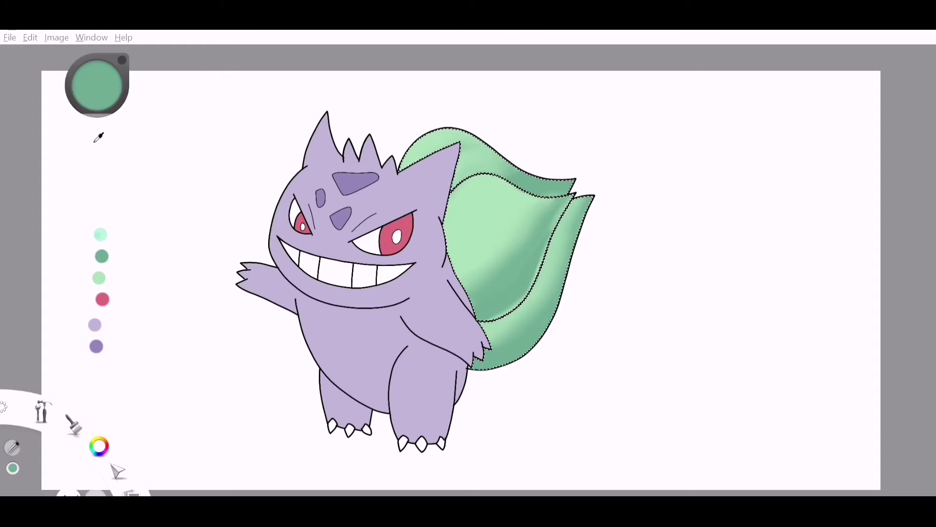
# - Paint mint swatch highlights on the upper parts of the bulb and petals and blend them into the green
pyautogui.keyDown('alt'); pyautogui.click(101, 234); pyautogui.keyUp('alt')
pyautogui.press('s')
pyautogui.click(495, 309)
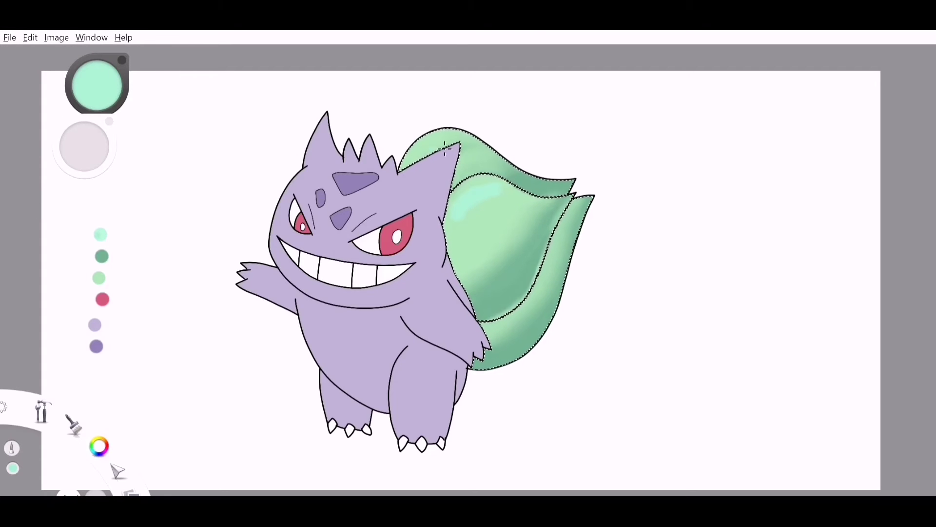
pyautogui.moveTo(68, 423); pyautogui.dragTo(81, 359)
pyautogui.moveTo(420, 146); pyautogui.dragTo(447, 137)
pyautogui.moveTo(456, 217); pyautogui.dragTo(514, 196)
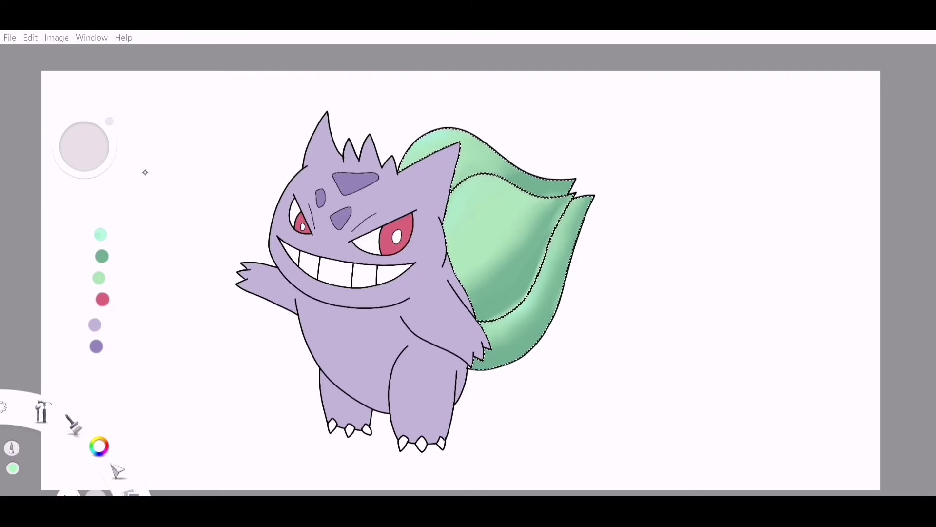
# - Add brighter green highlight strokes to the bulb sections, blend them softly, and clear the selection
pyautogui.moveTo(465, 196); pyautogui.dragTo(476, 193)
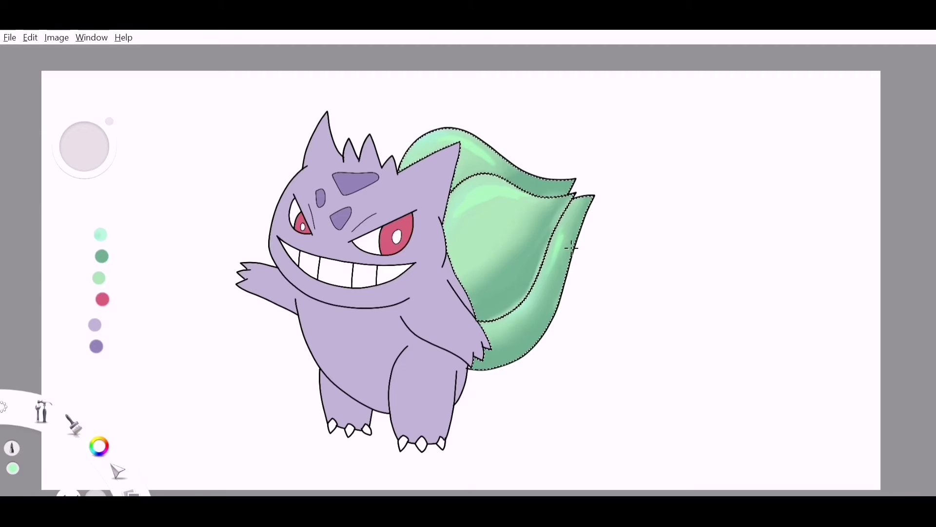
pyautogui.click(13, 448)
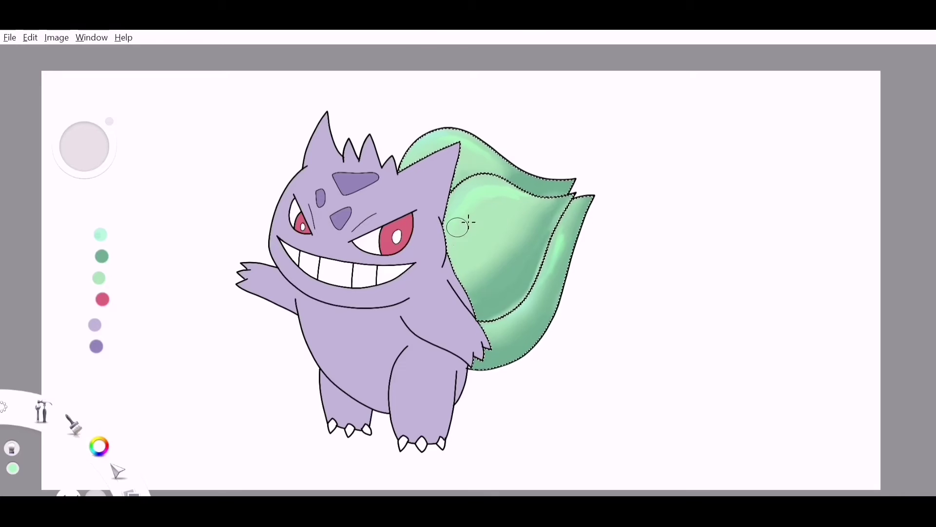
pyautogui.hotkey('ctrl', 'd')
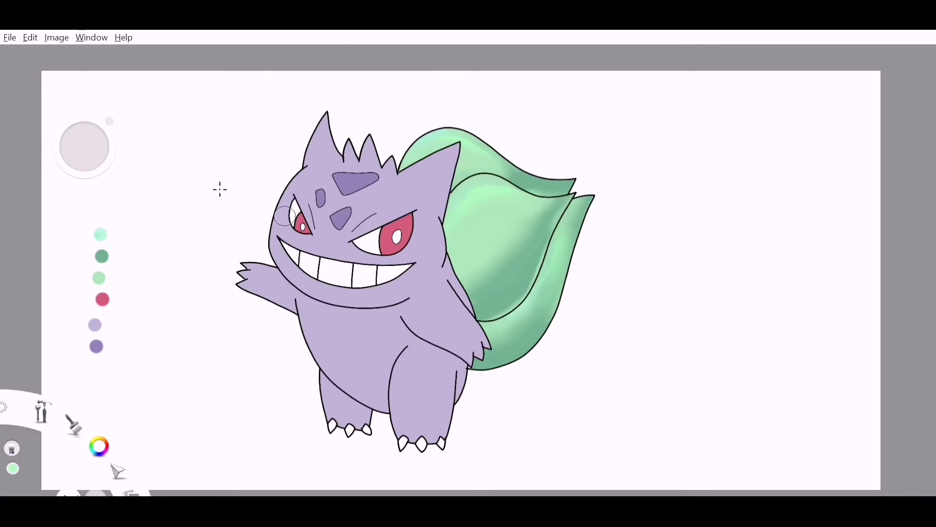
# - Select the creature's light purple areas and paint darker purple shadows on the head, ears, arms, belly and legs
pyautogui.keyDown('alt'); pyautogui.click(95, 325); pyautogui.keyUp('alt')
pyautogui.press('w')
pyautogui.click(388, 204)
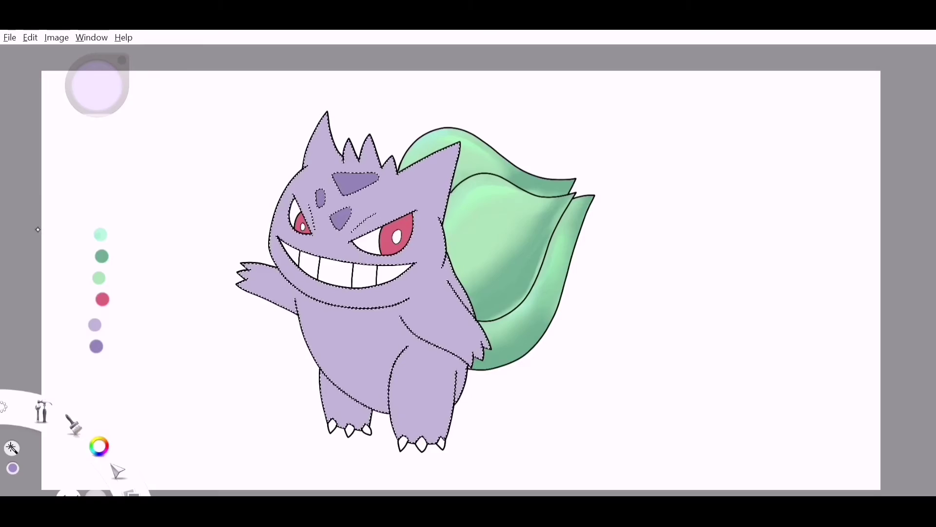
pyautogui.press('b')
pyautogui.moveTo(415, 250); pyautogui.dragTo(432, 237)
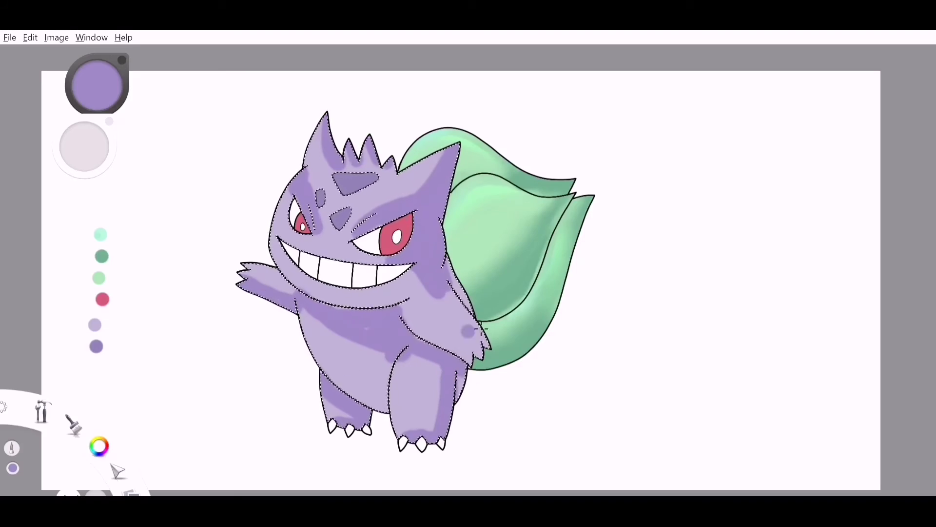
# - Blend the purple shadows smoothly into the face and body and clear the selection
pyautogui.click(73, 424)
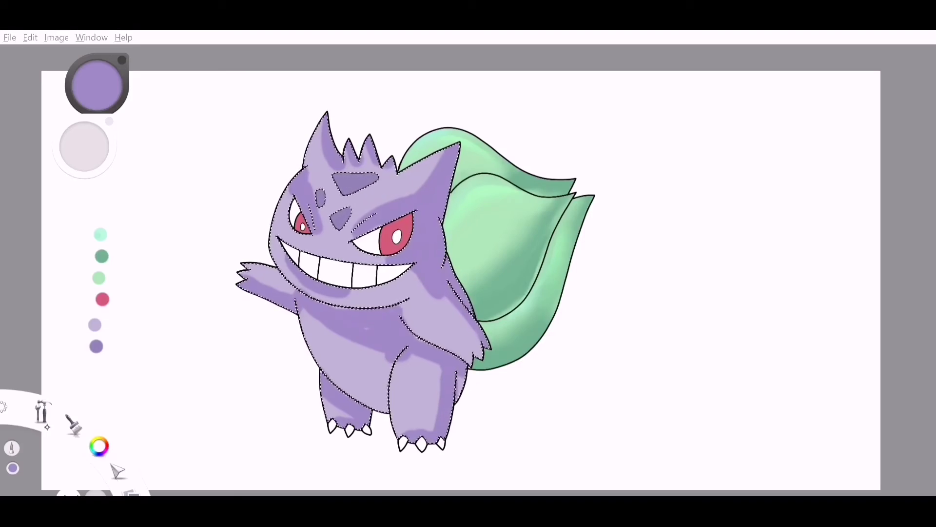
pyautogui.moveTo(312, 289); pyautogui.dragTo(291, 263)
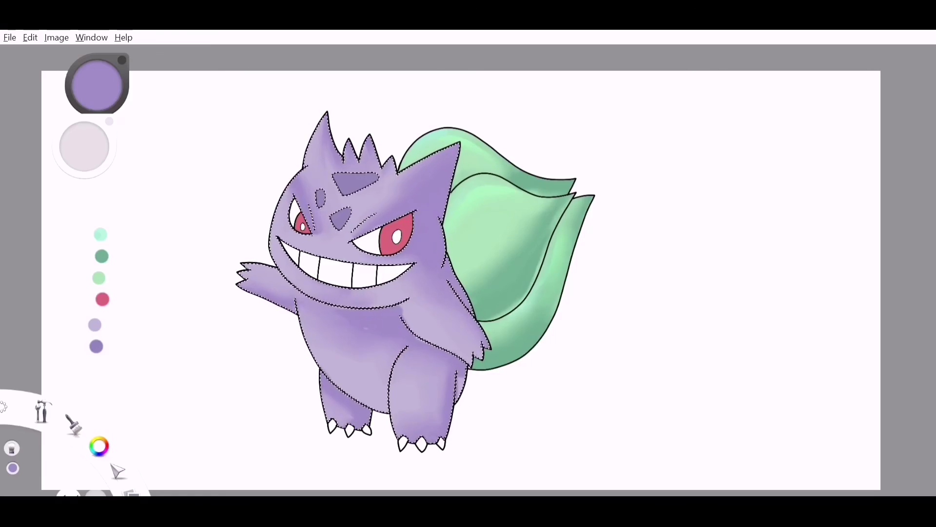
pyautogui.hotkey('ctrl', 'd')
# - Set the paint colour to light pink for the eye highlights
pyautogui.press('space')
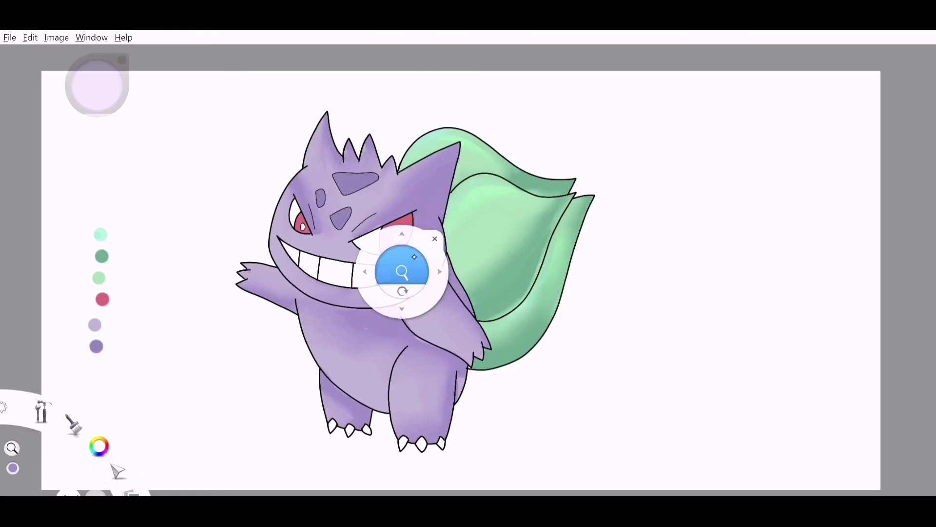
pyautogui.moveTo(414, 257); pyautogui.dragTo(407, 186)
pyautogui.keyDown('alt'); pyautogui.click(196, 184); pyautogui.keyUp('alt')
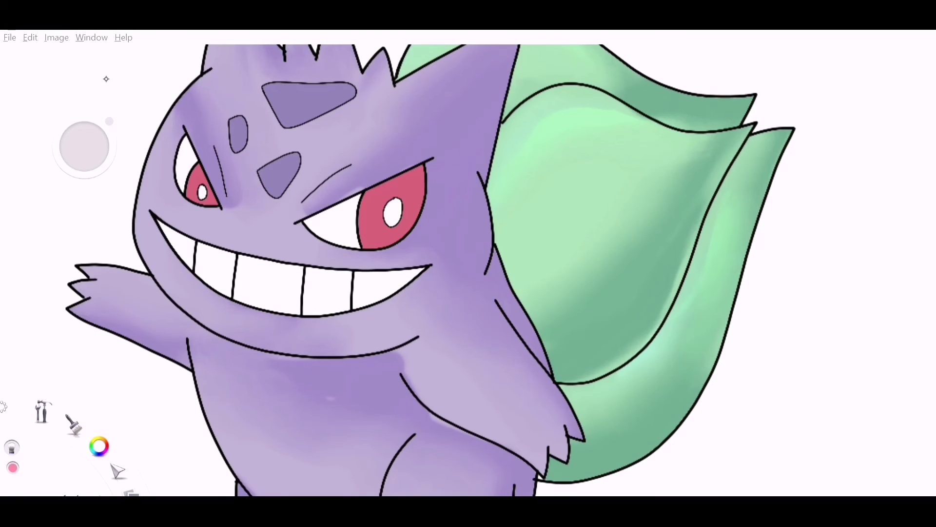
pyautogui.press('w')
pyautogui.click(414, 179)
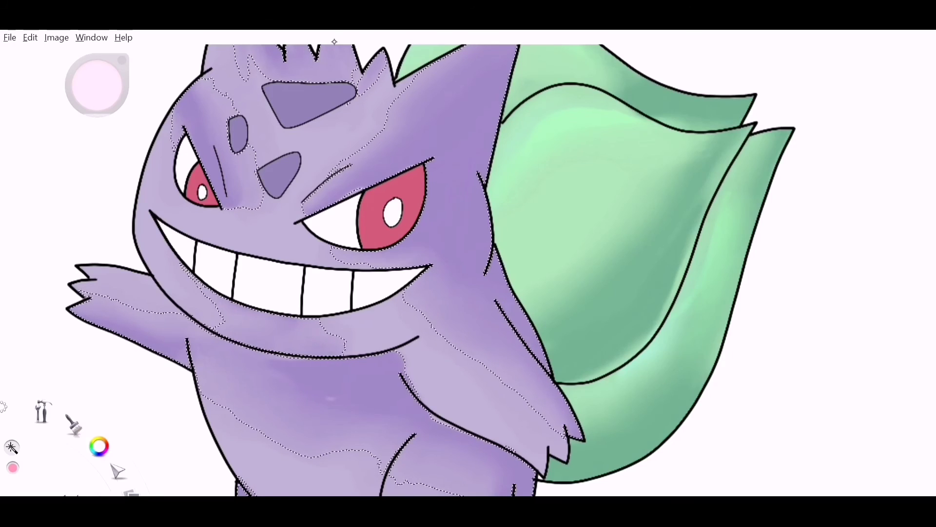
pyautogui.hotkey('ctrl', 'd')
# - Select the red irises, paint light pink highlights above and below the pupil in each eye, and clear the selection
pyautogui.click(376, 205)
pyautogui.click(201, 171)
pyautogui.press('b')
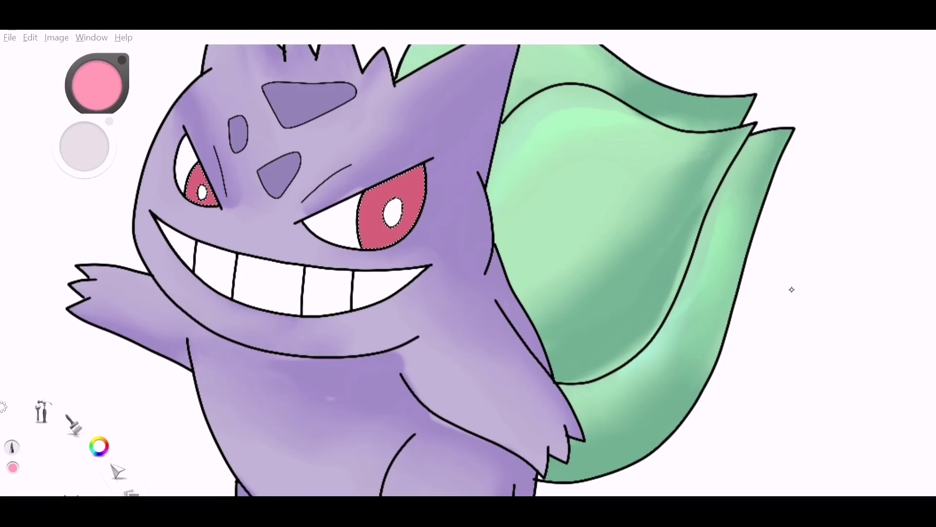
pyautogui.moveTo(389, 231); pyautogui.dragTo(392, 239)
pyautogui.moveTo(203, 202); pyautogui.dragTo(208, 199)
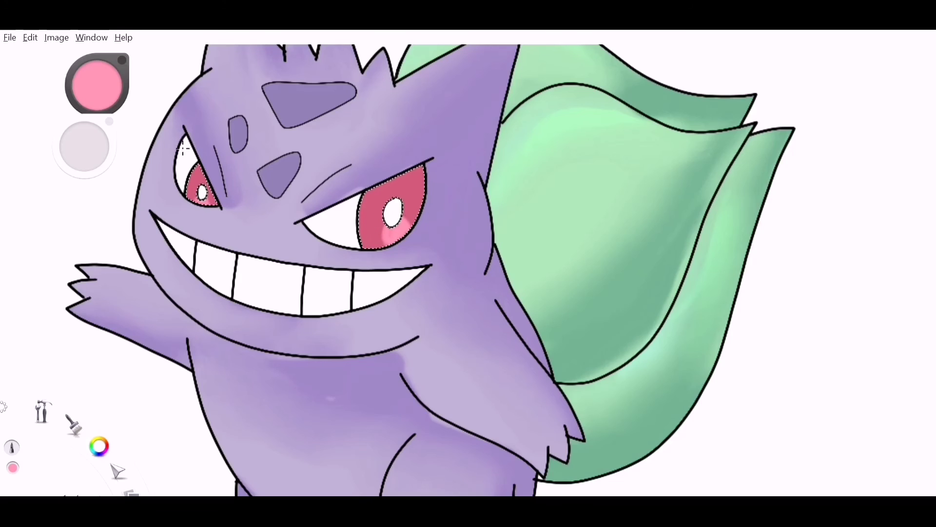
pyautogui.click(195, 177)
pyautogui.moveTo(372, 201); pyautogui.dragTo(372, 209)
pyautogui.hotkey('ctrl', 'd')
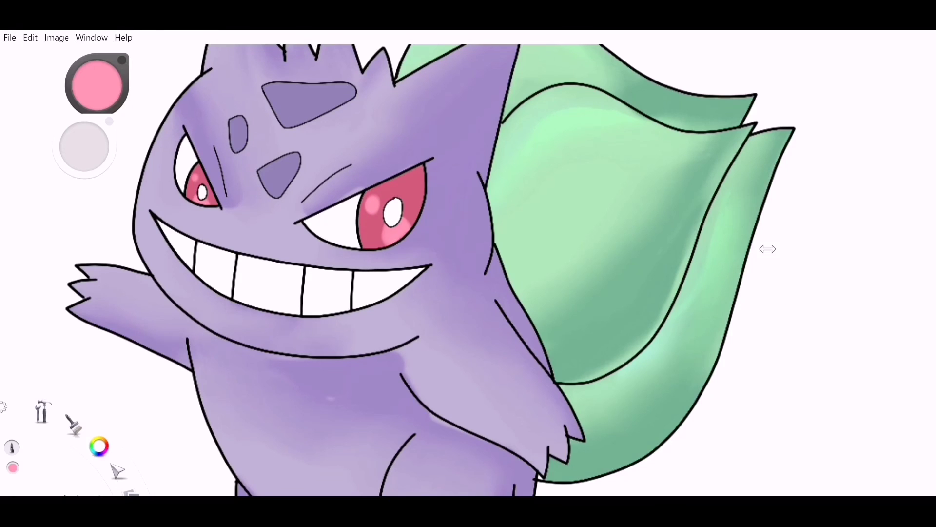
# - Soften the black lines under the chin and along the top of the near arm by blending them
pyautogui.press('b')
pyautogui.moveTo(404, 360); pyautogui.dragTo(466, 395)
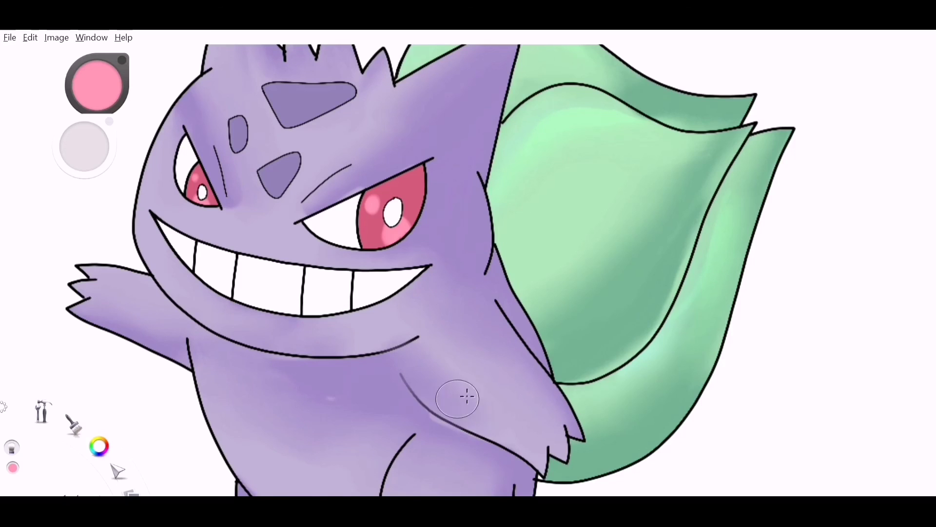
pyautogui.moveTo(298, 324); pyautogui.dragTo(385, 329)
# - Sign the drawing with the artist's name in black handwriting beside the near leg, below the bulb
pyautogui.press('space')
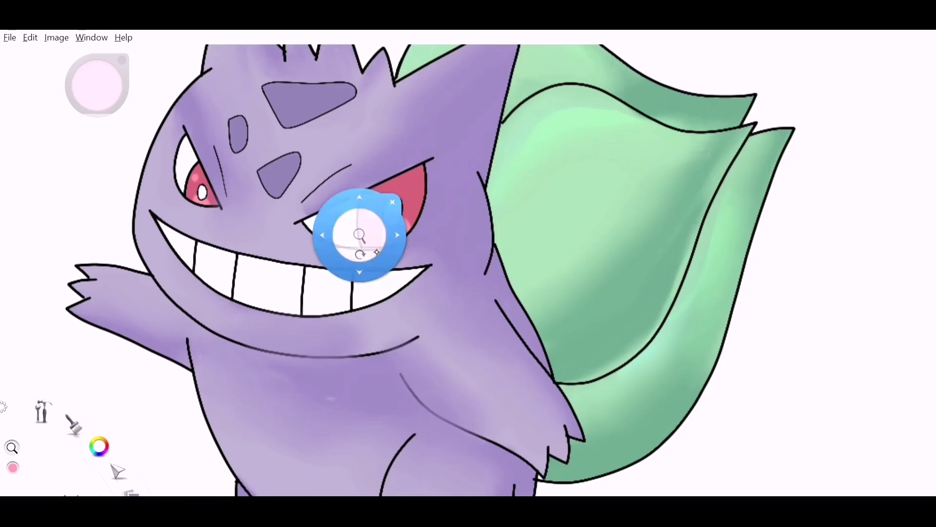
pyautogui.moveTo(360, 251); pyautogui.dragTo(373, 207)
pyautogui.moveTo(458, 202); pyautogui.dragTo(469, 217)
pyautogui.moveTo(113, 83); pyautogui.dragTo(66, 161)
pyautogui.press('s')
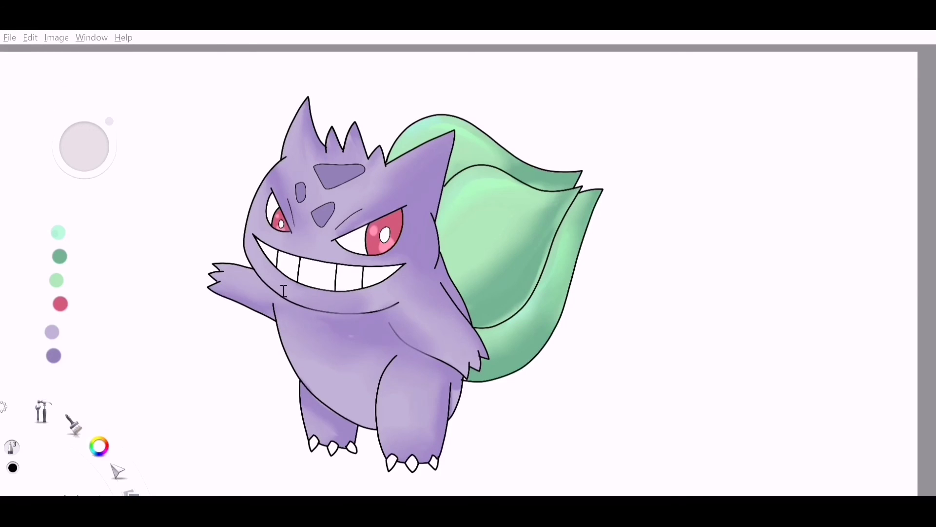
pyautogui.moveTo(472, 433)
pyautogui.mouseDown()
pyautogui.moveTo(465, 456)
pyautogui.moveTo(483, 430)
pyautogui.mouseUp()
pyautogui.moveTo(492, 441); pyautogui.dragTo(489, 450)
pyautogui.moveTo(496, 430); pyautogui.dragTo(501, 449)
pyautogui.moveTo(511, 428); pyautogui.dragTo(532, 441)
pyautogui.moveTo(532, 420); pyautogui.dragTo(543, 438)
pyautogui.moveTo(545, 416)
pyautogui.mouseDown()
pyautogui.moveTo(547, 437)
pyautogui.moveTo(562, 430)
pyautogui.mouseUp()
pyautogui.moveTo(561, 410); pyautogui.dragTo(571, 424)
pyautogui.moveTo(581, 404)
pyautogui.mouseDown()
pyautogui.moveTo(578, 421)
pyautogui.moveTo(587, 407)
pyautogui.mouseUp()
pyautogui.moveTo(591, 398); pyautogui.dragTo(590, 441)
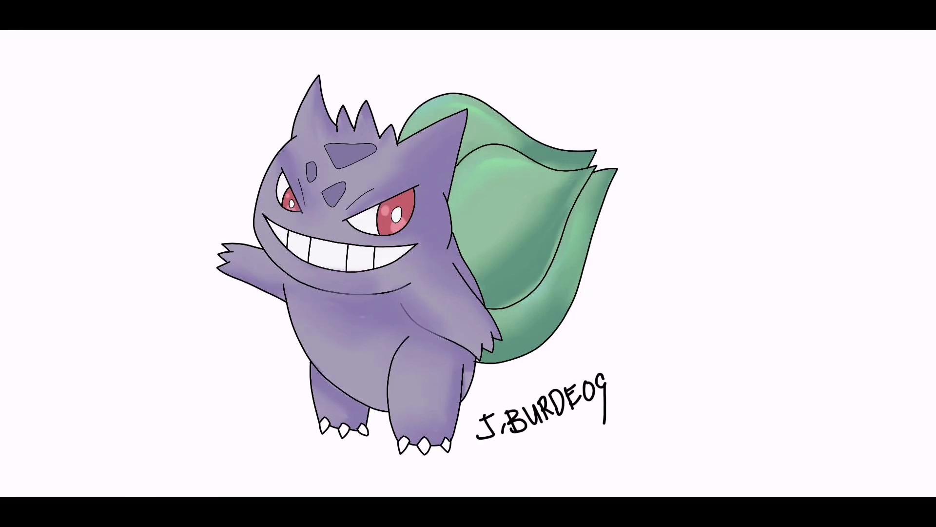